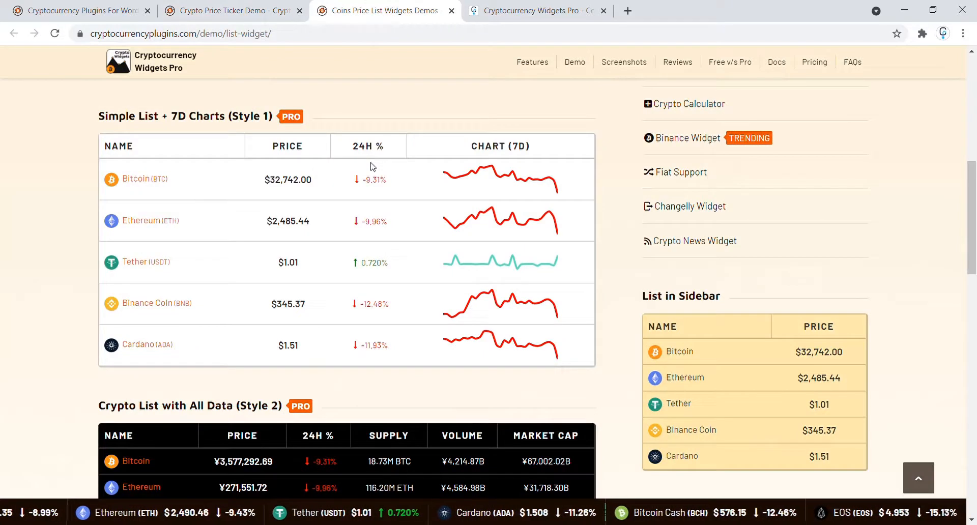
Step: Look through the list widget demos on the Coins Price List page, from Style 1 down to Style 5
{"action": "scroll", "coordinate": [372, 167], "scroll_direction": "down", "scroll_amount": 8}
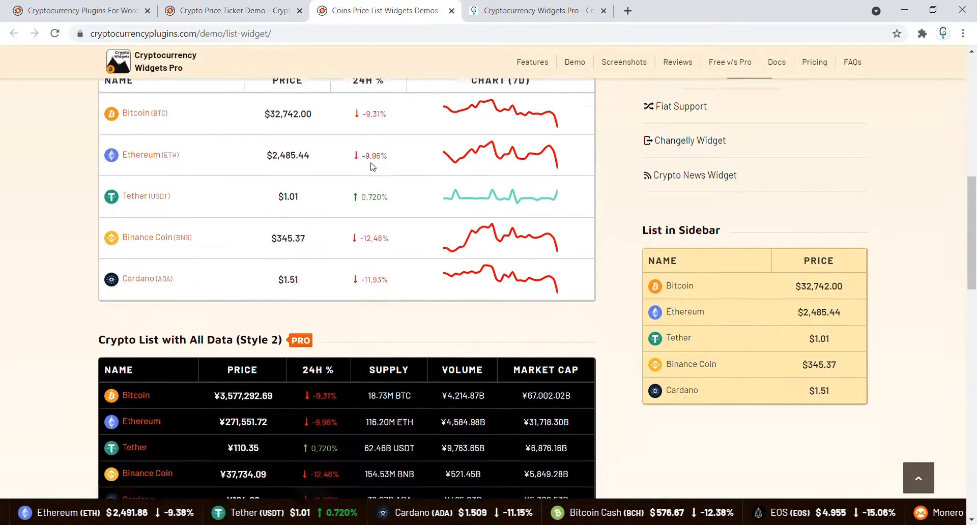
{"action": "scroll", "coordinate": [371, 165], "scroll_direction": "down", "scroll_amount": 3}
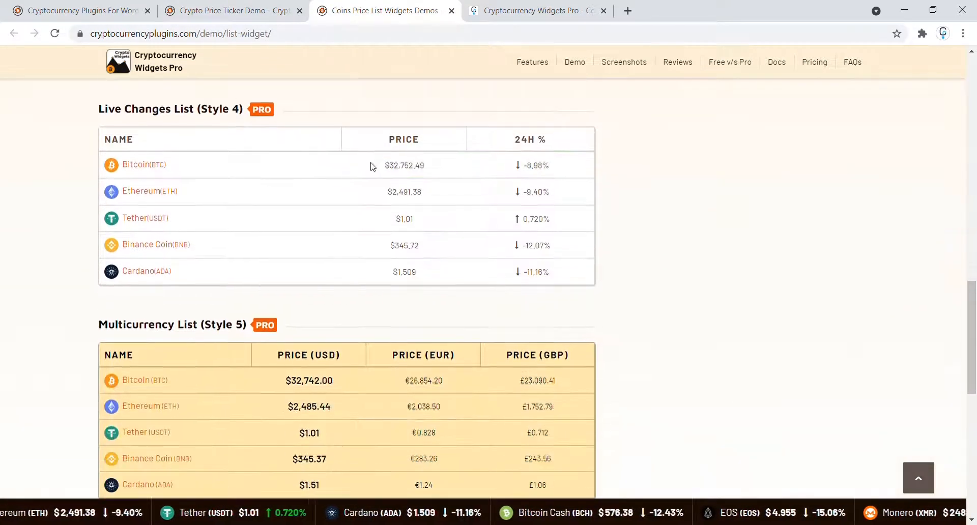
{"action": "scroll", "coordinate": [371, 165], "scroll_direction": "down", "scroll_amount": 2}
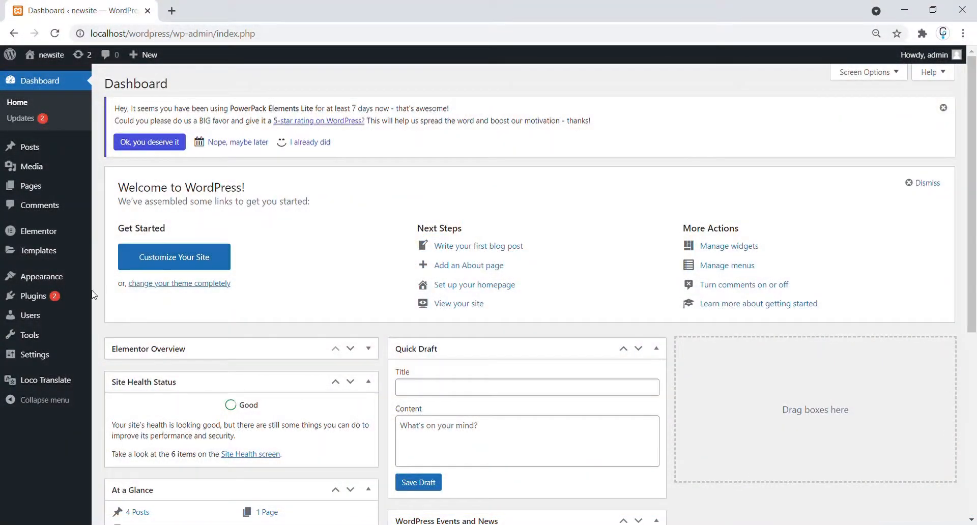
Step: In the WordPress admin, go to adding a new plugin and search for "crypto"
{"action": "mouse_move", "coordinate": [51, 300]}
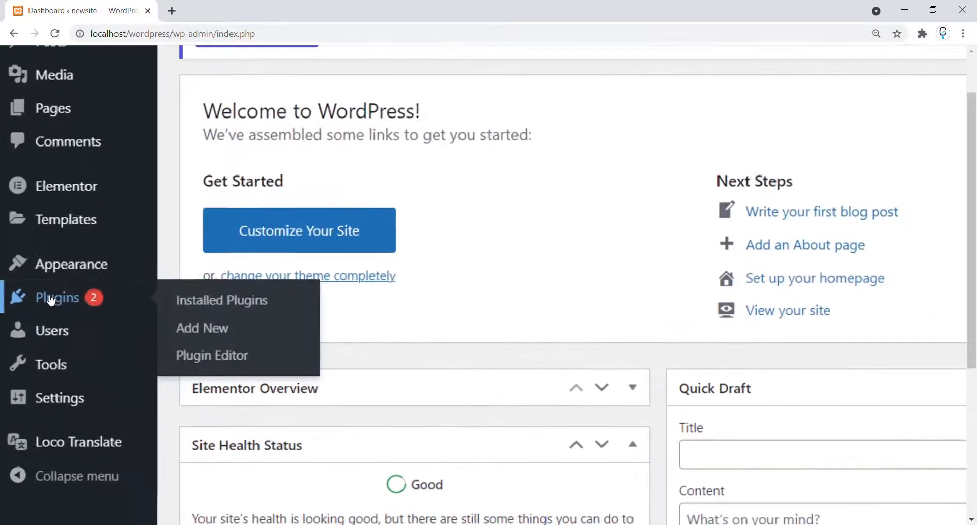
{"action": "left_click", "coordinate": [123, 316]}
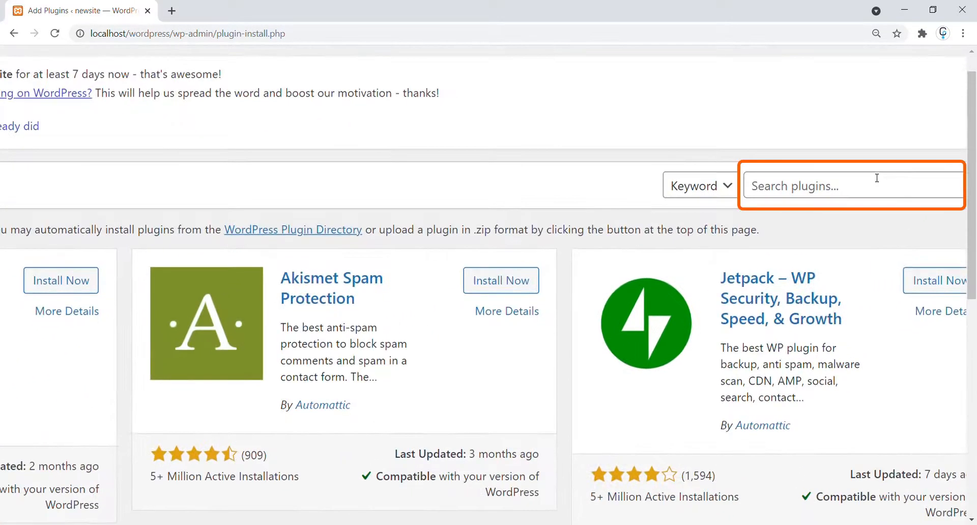
{"action": "left_click", "coordinate": [876, 178]}
{"action": "type", "text": "cryp"}
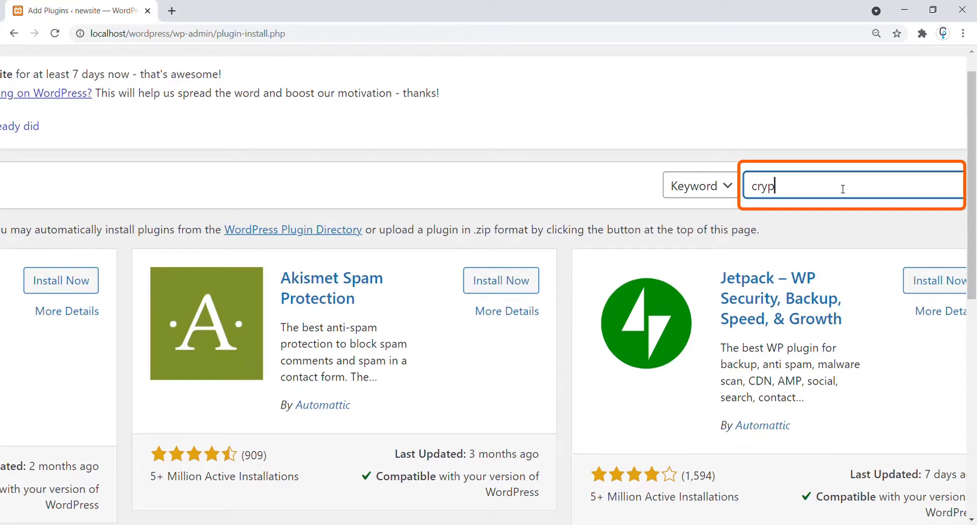
{"action": "type", "text": "to"}
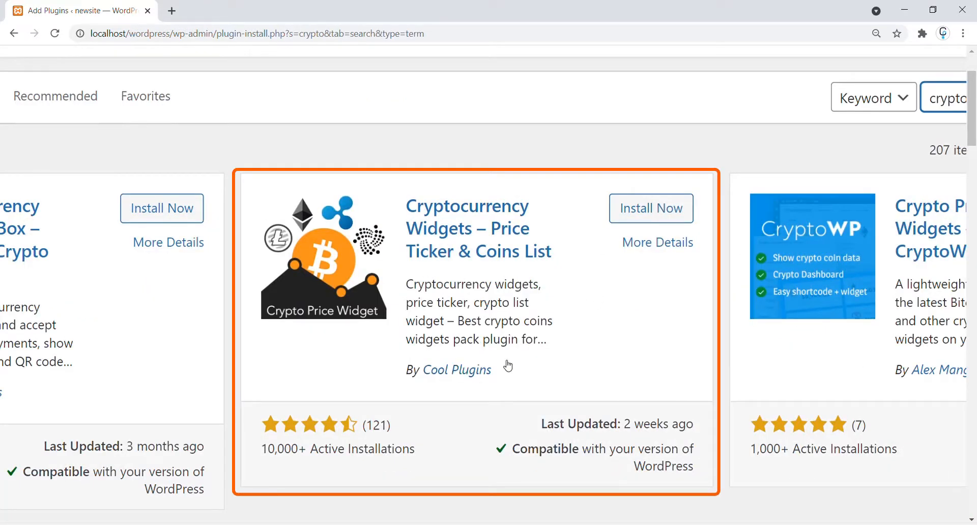
Step: Install and activate the plugin Cryptocurrency Widgets – Price Ticker & Coins List
{"action": "left_click", "coordinate": [639, 214]}
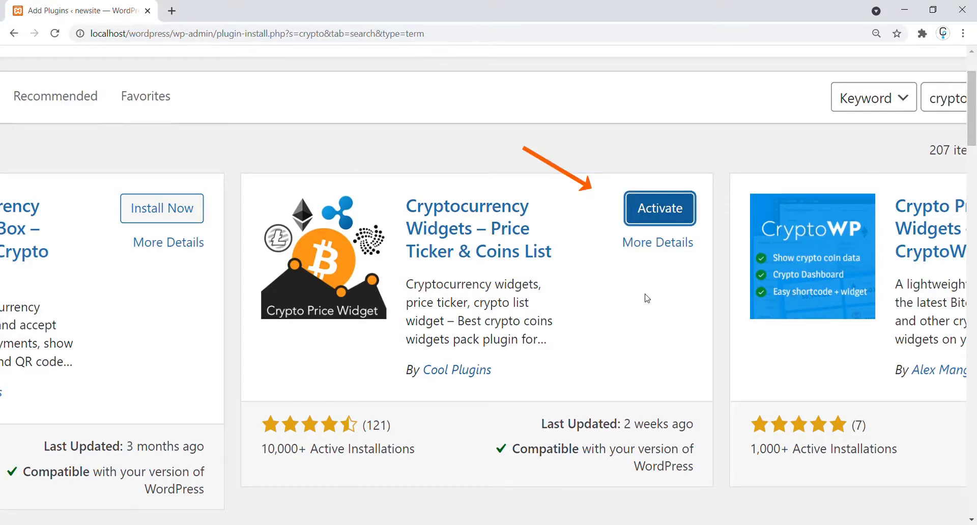
{"action": "left_click", "coordinate": [657, 210]}
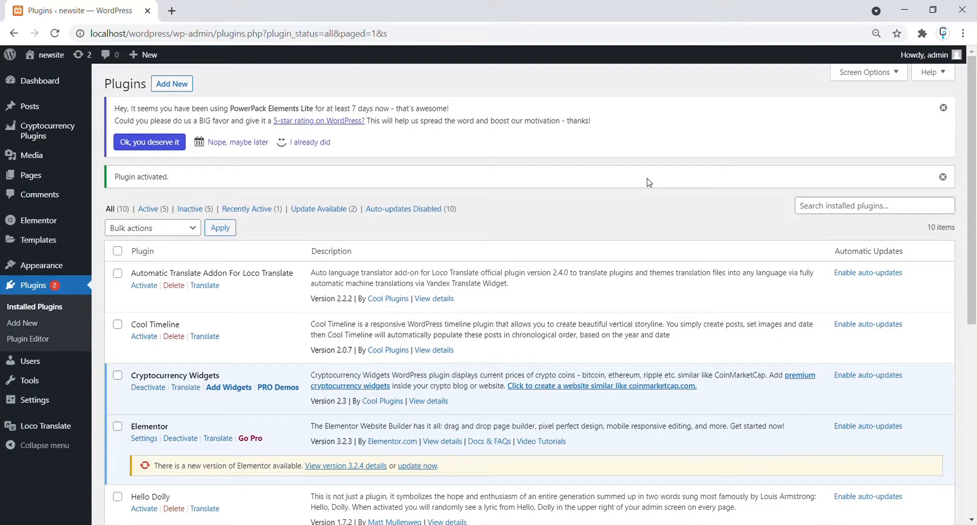
Step: Open the existing page titled "New" for editing in Elementor
{"action": "mouse_move", "coordinate": [56, 133]}
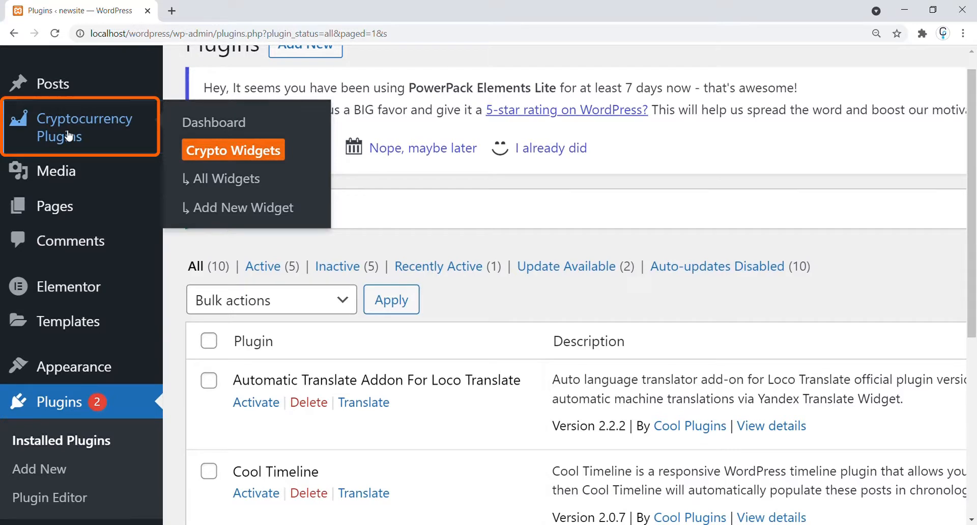
{"action": "mouse_move", "coordinate": [56, 206]}
{"action": "left_click", "coordinate": [198, 206]}
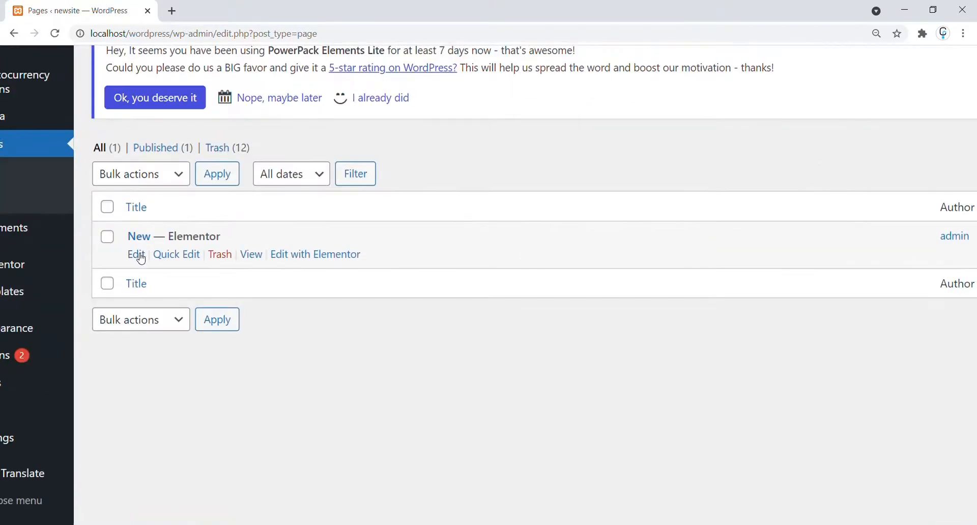
{"action": "left_click", "coordinate": [140, 257]}
{"action": "left_click", "coordinate": [405, 262]}
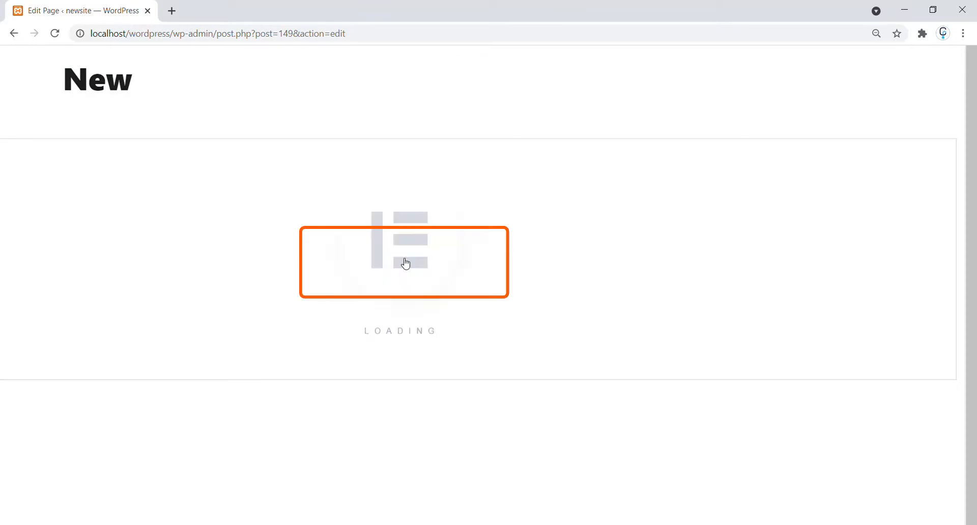
Step: Search the Elementor elements for "cr" and place the Cryptocurrency Widget in the page's empty section
{"action": "scroll", "coordinate": [37, 113], "scroll_direction": "up", "scroll_amount": 3}
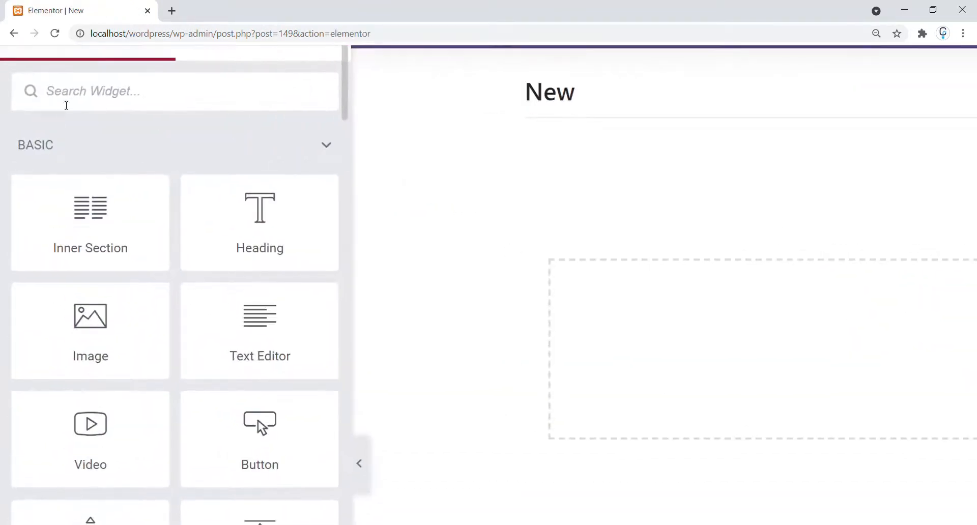
{"action": "type", "text": "cr"}
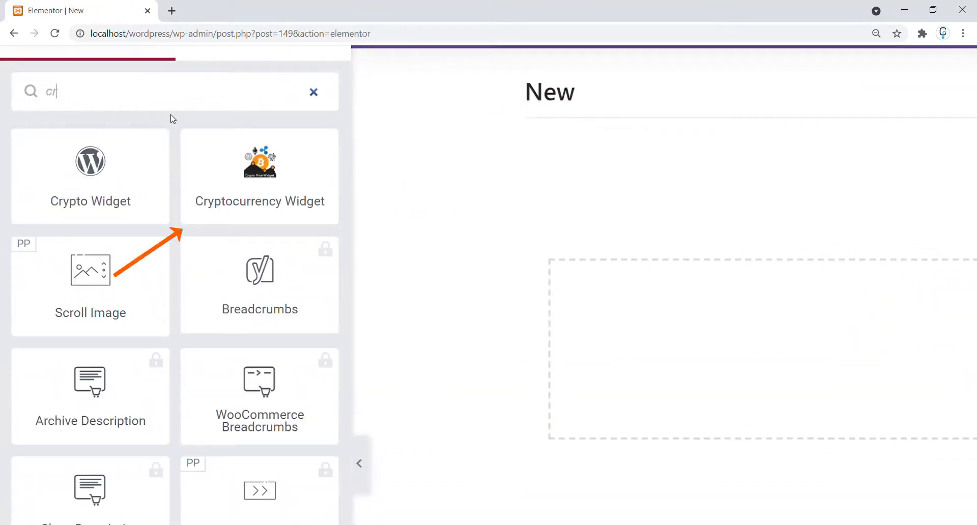
{"action": "scroll", "coordinate": [205, 133], "scroll_direction": "down", "scroll_amount": 3}
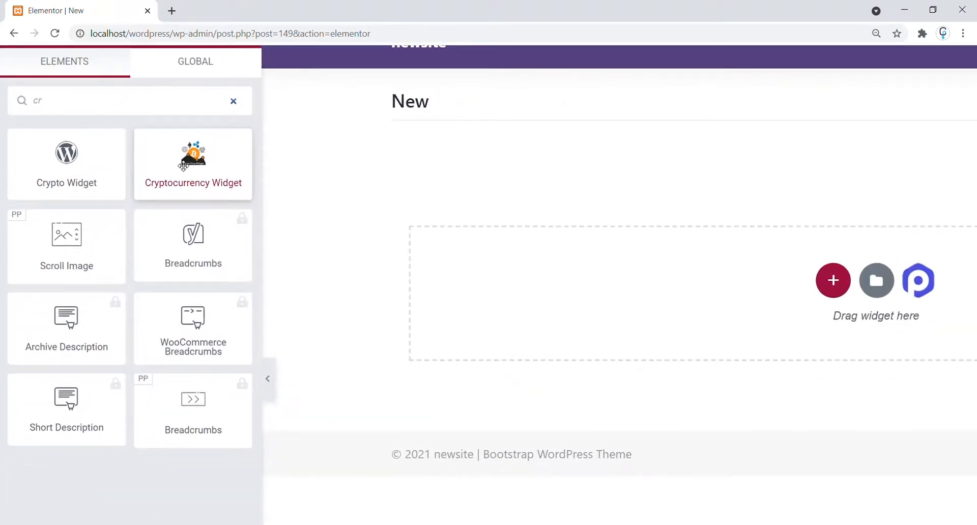
{"action": "left_click_drag", "start_coordinate": [184, 167], "coordinate": [565, 282]}
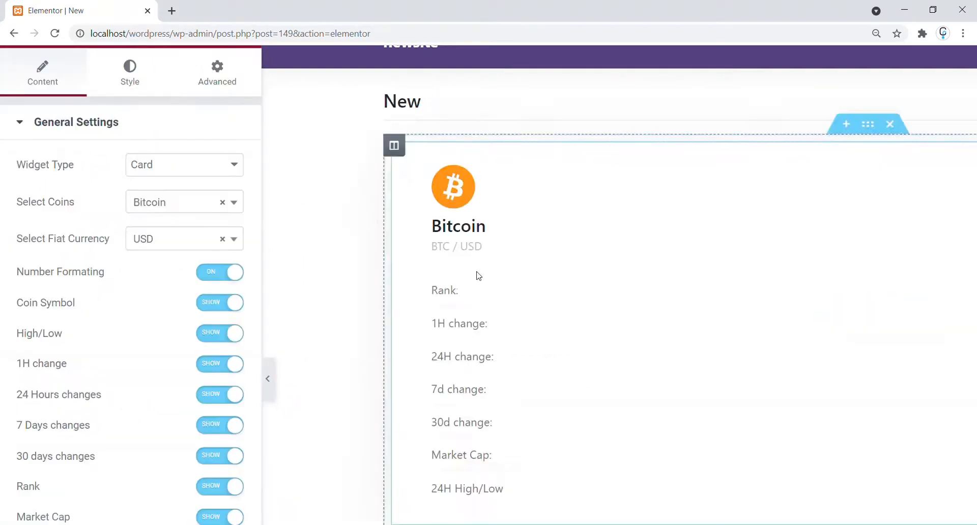
{"action": "scroll", "coordinate": [475, 275], "scroll_direction": "down", "scroll_amount": 3}
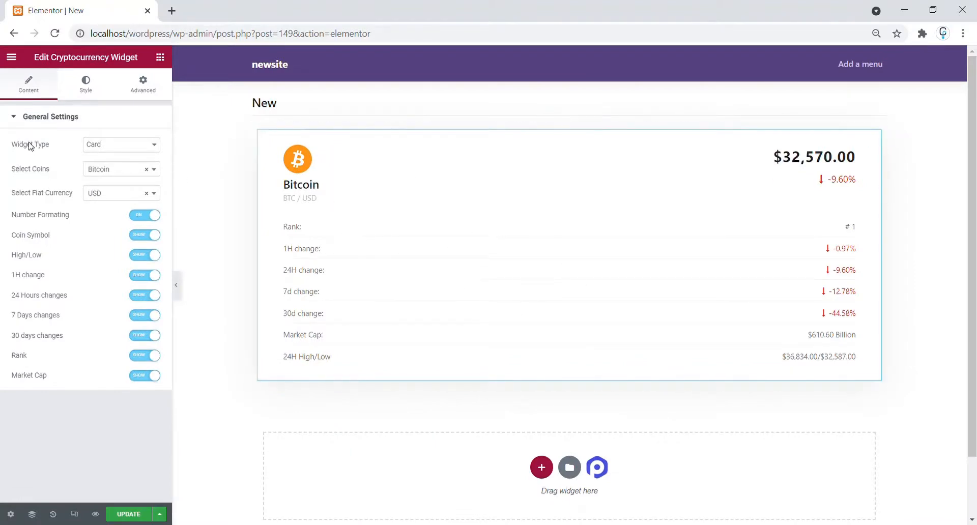
Step: Try Litecoin as the coin shown in the cryptocurrency card
{"action": "left_click", "coordinate": [132, 170]}
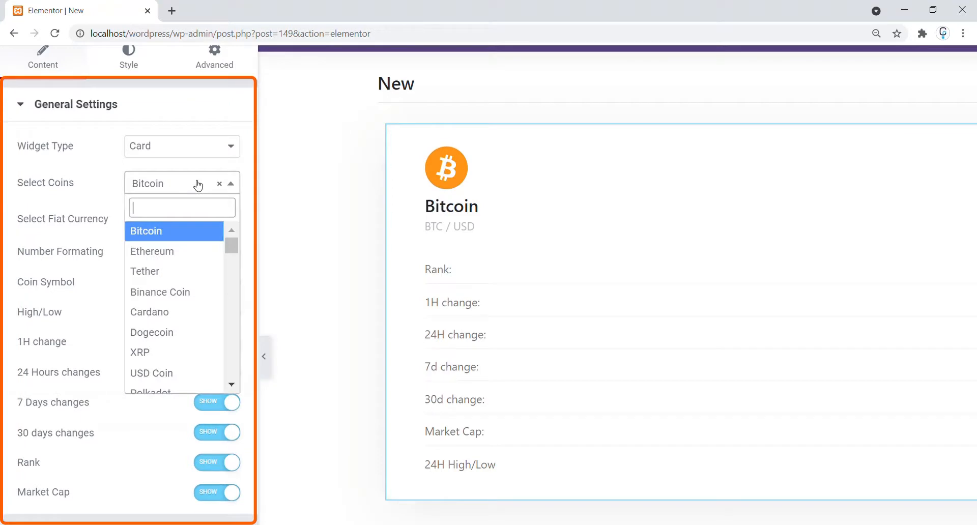
{"action": "scroll", "coordinate": [158, 303], "scroll_direction": "down", "scroll_amount": 4}
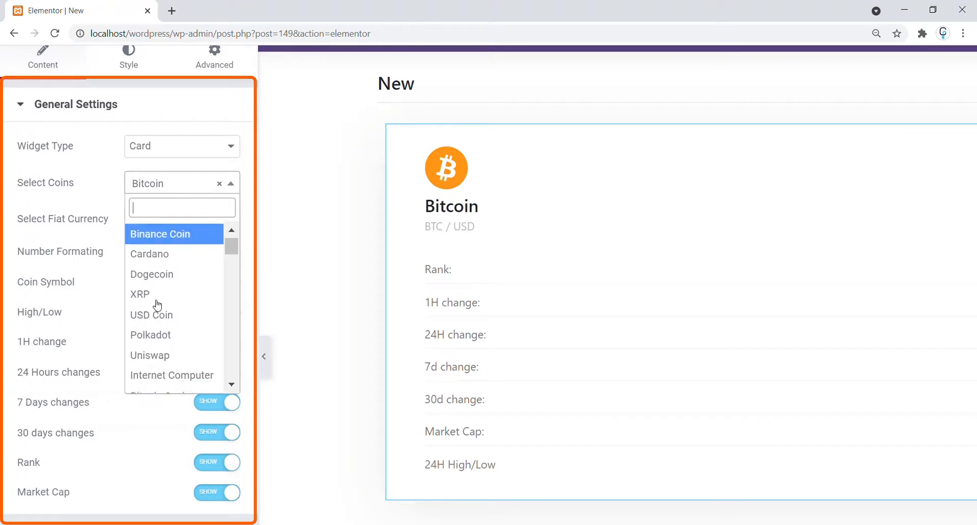
{"action": "scroll", "coordinate": [158, 305], "scroll_direction": "up", "scroll_amount": 1}
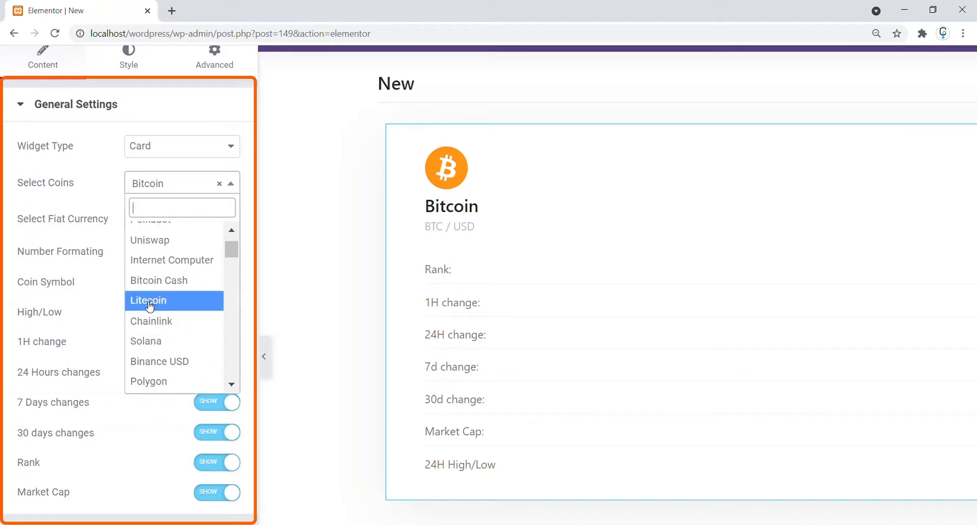
{"action": "left_click", "coordinate": [148, 307]}
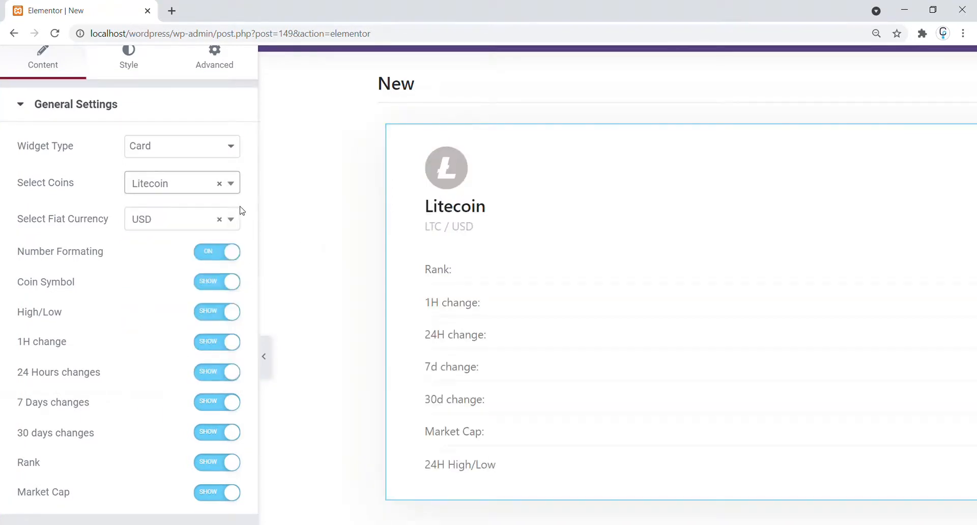
Step: Set the card's coin back to Bitcoin
{"action": "left_click", "coordinate": [212, 189]}
{"action": "scroll", "coordinate": [174, 261], "scroll_direction": "up", "scroll_amount": 3}
{"action": "left_click", "coordinate": [146, 230]}
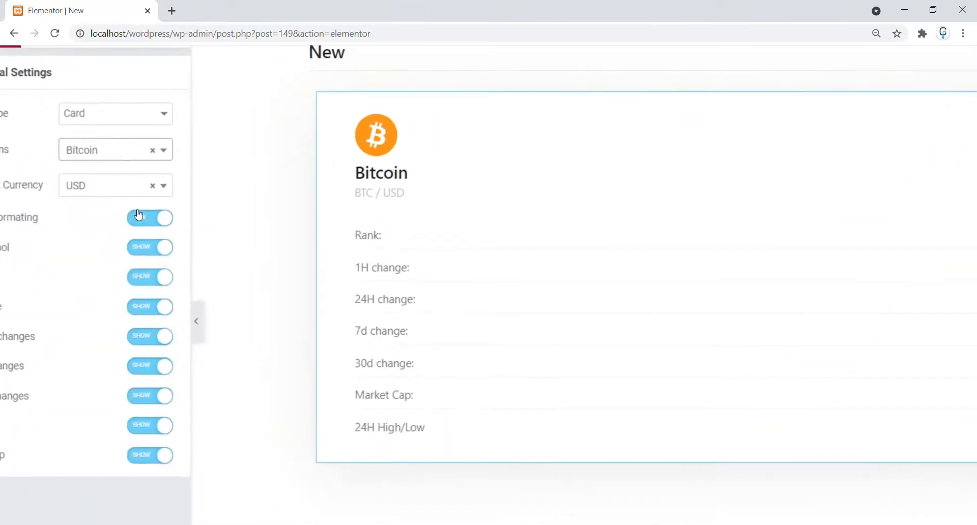
Step: Set the fiat currency of the Bitcoin card to INR
{"action": "left_click", "coordinate": [187, 195]}
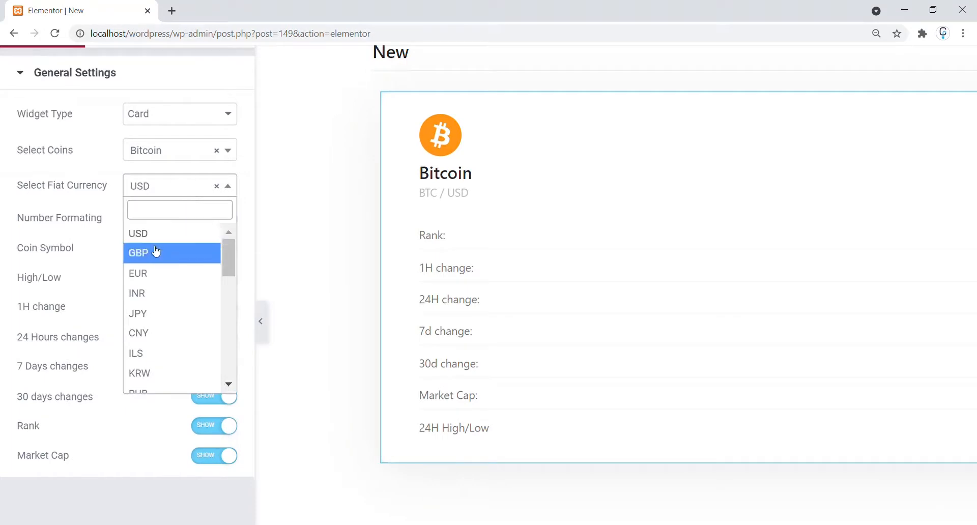
{"action": "scroll", "coordinate": [158, 326], "scroll_direction": "down", "scroll_amount": 3}
{"action": "scroll", "coordinate": [158, 327], "scroll_direction": "down", "scroll_amount": 5}
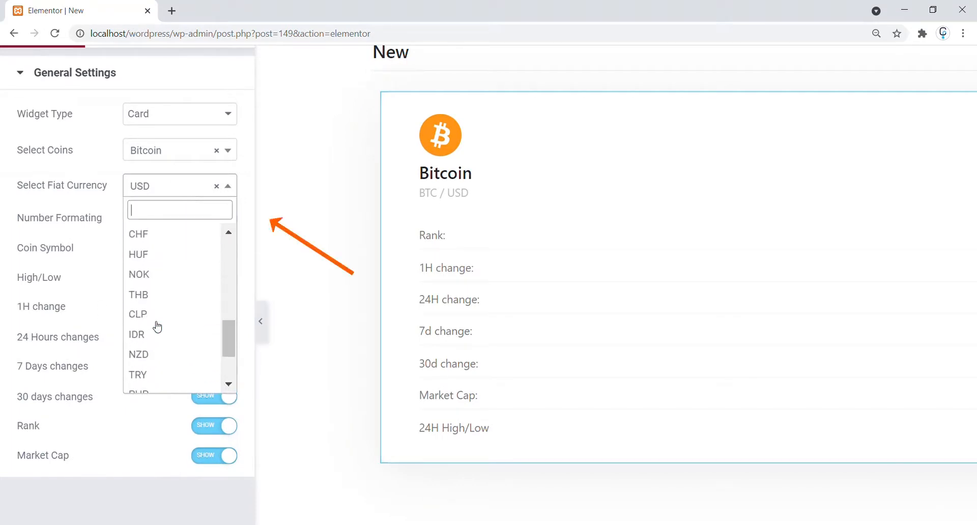
{"action": "scroll", "coordinate": [149, 359], "scroll_direction": "down", "scroll_amount": 1}
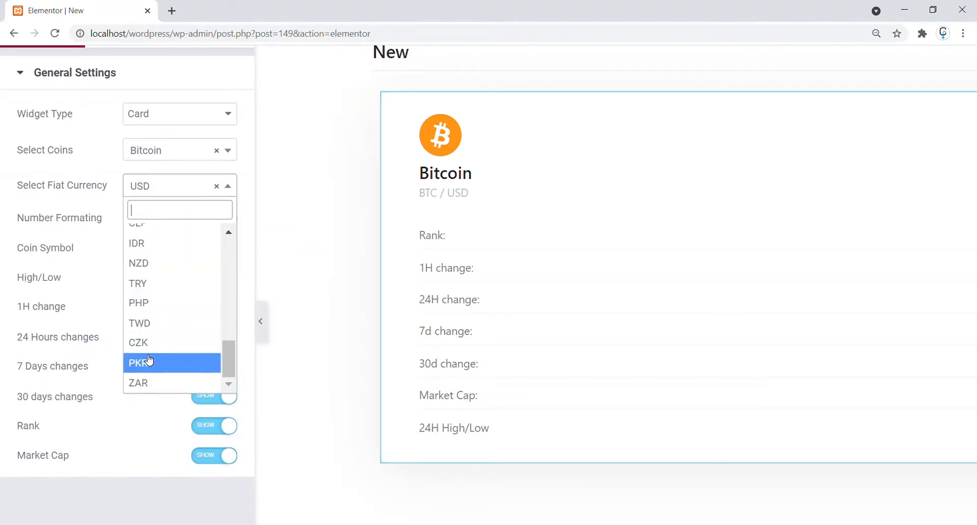
{"action": "type", "text": "I"}
{"action": "left_click", "coordinate": [147, 235]}
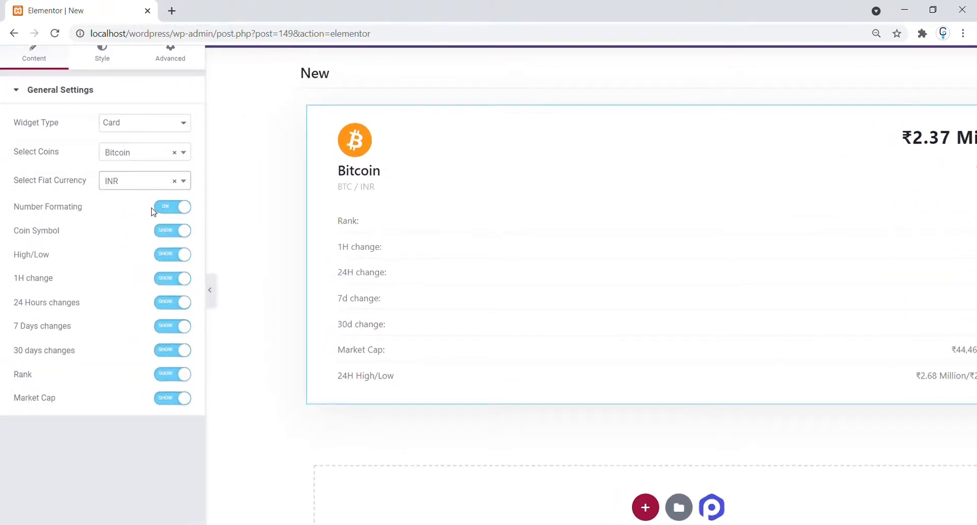
Step: Try the card with number formatting off and the coin symbol hidden, restoring each setting
{"action": "left_click", "coordinate": [184, 212]}
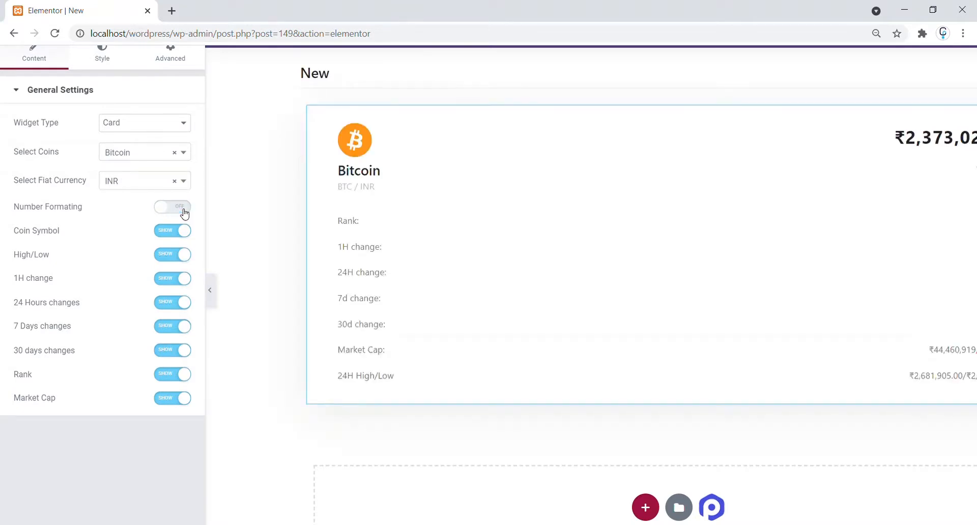
{"action": "left_click", "coordinate": [184, 213]}
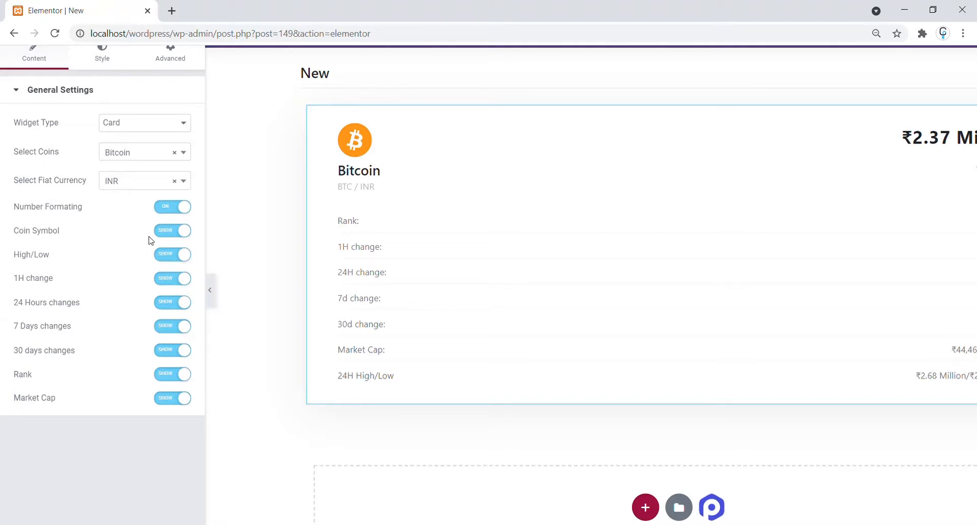
{"action": "left_click", "coordinate": [184, 232]}
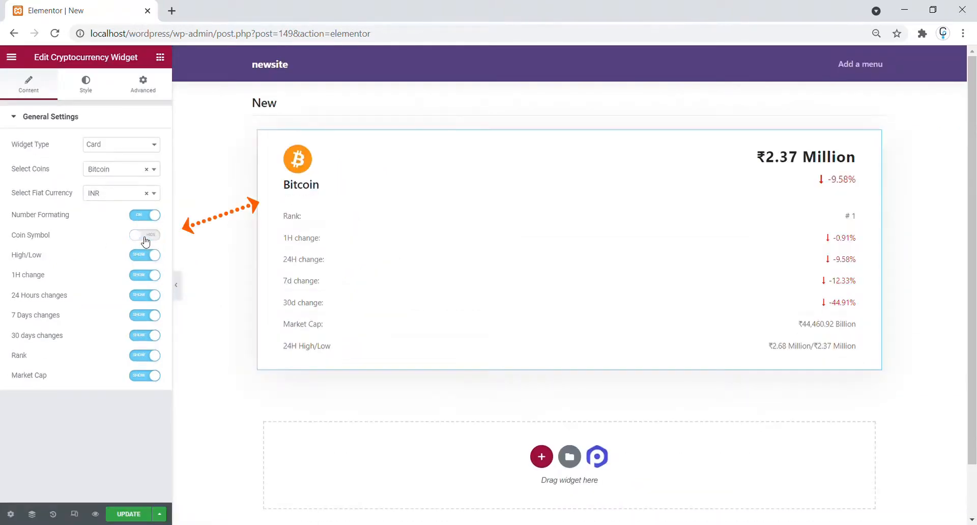
{"action": "left_click", "coordinate": [145, 236]}
{"action": "left_click", "coordinate": [145, 236]}
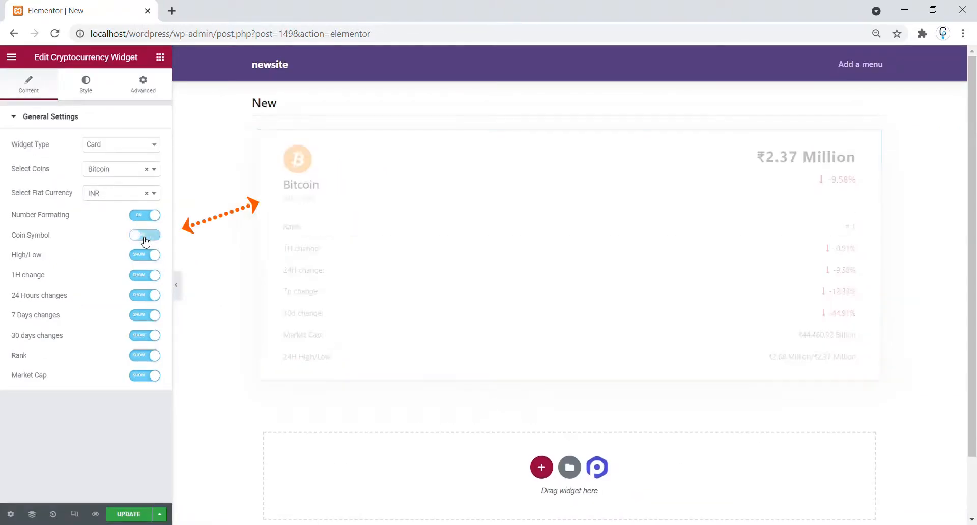
{"action": "left_click", "coordinate": [145, 237]}
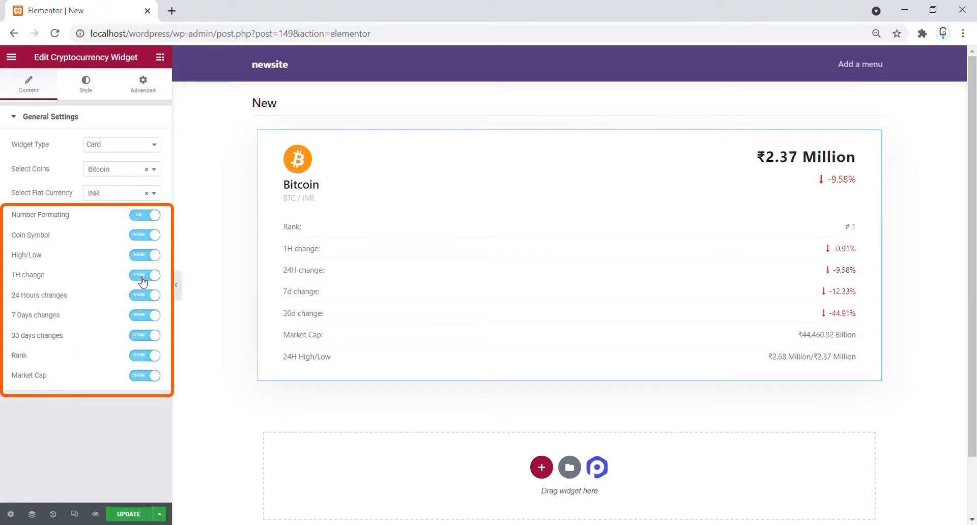
Step: Hide the card's 24 hours changes and show them again
{"action": "left_click", "coordinate": [145, 297]}
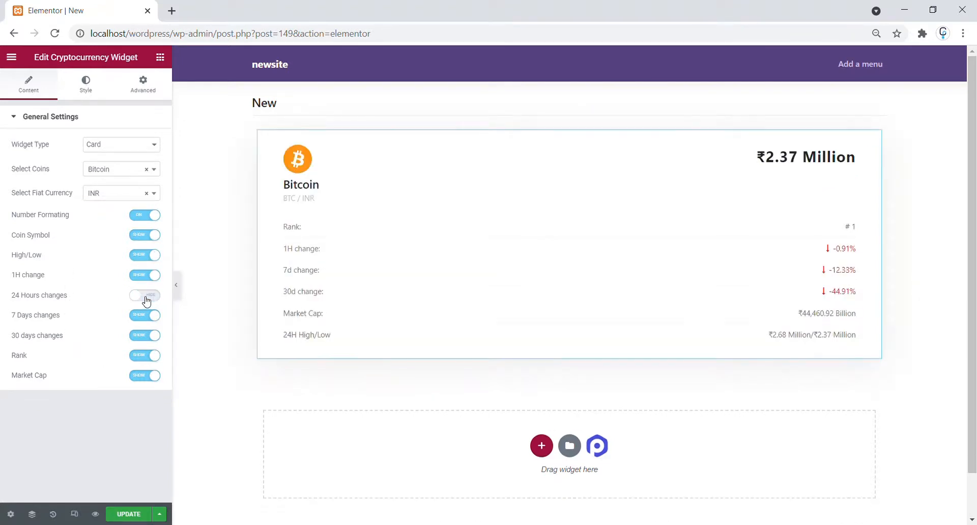
{"action": "left_click", "coordinate": [146, 297]}
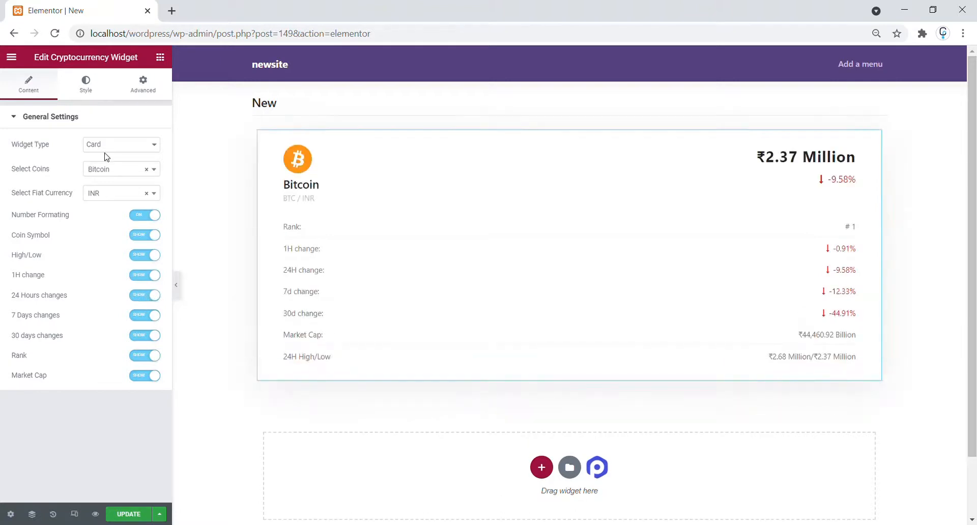
Step: Set the card's background color to near-black in the widget's style settings
{"action": "left_click", "coordinate": [86, 90]}
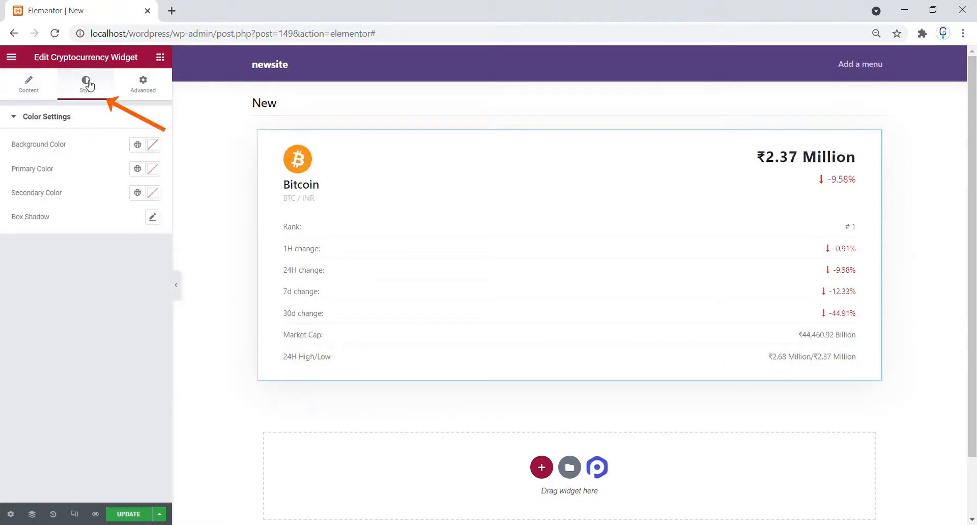
{"action": "left_click", "coordinate": [153, 145]}
{"action": "left_click", "coordinate": [128, 234]}
{"action": "left_click_drag", "start_coordinate": [140, 236], "coordinate": [51, 286]}
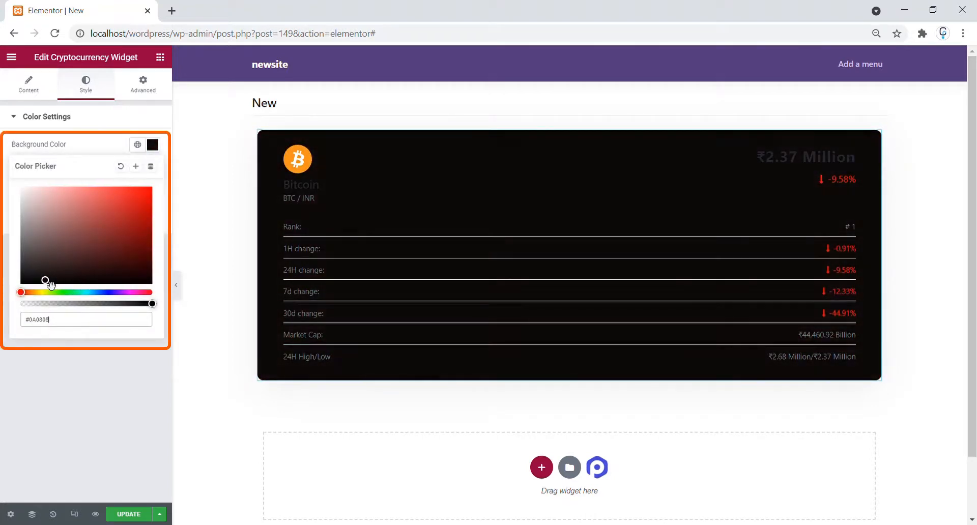
Step: Set the Bitcoin card's primary color to near-white (#FFFDFD) and its secondary color to light green
{"action": "left_click", "coordinate": [93, 353]}
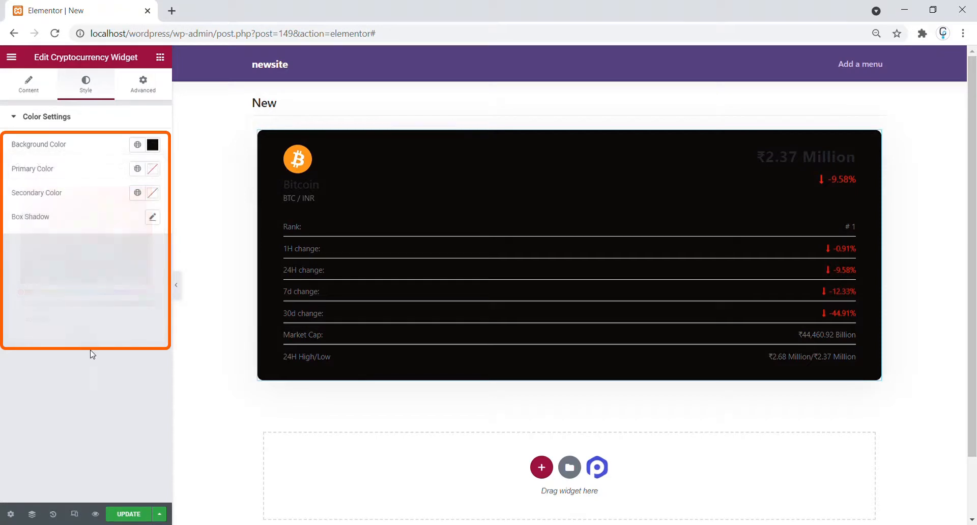
{"action": "left_click", "coordinate": [153, 169]}
{"action": "left_click", "coordinate": [57, 236]}
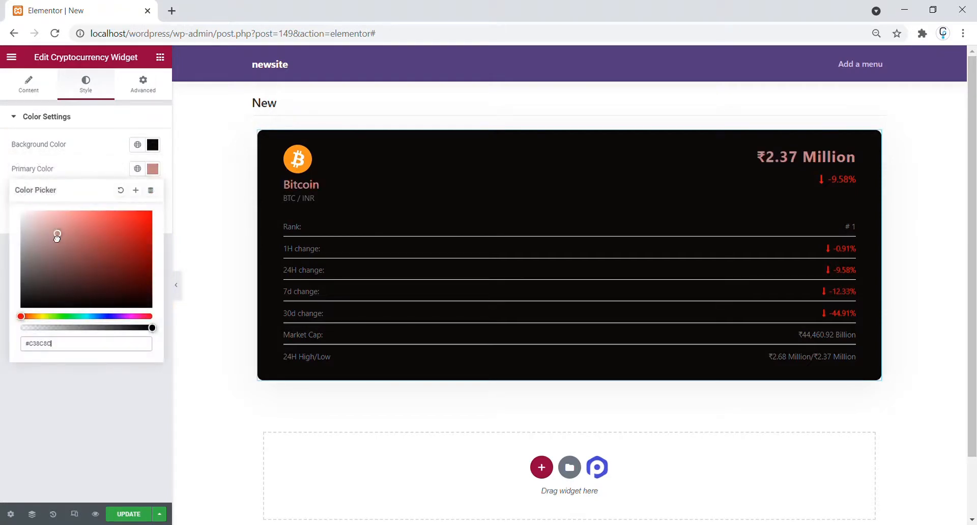
{"action": "left_click_drag", "start_coordinate": [56, 236], "coordinate": [24, 210]}
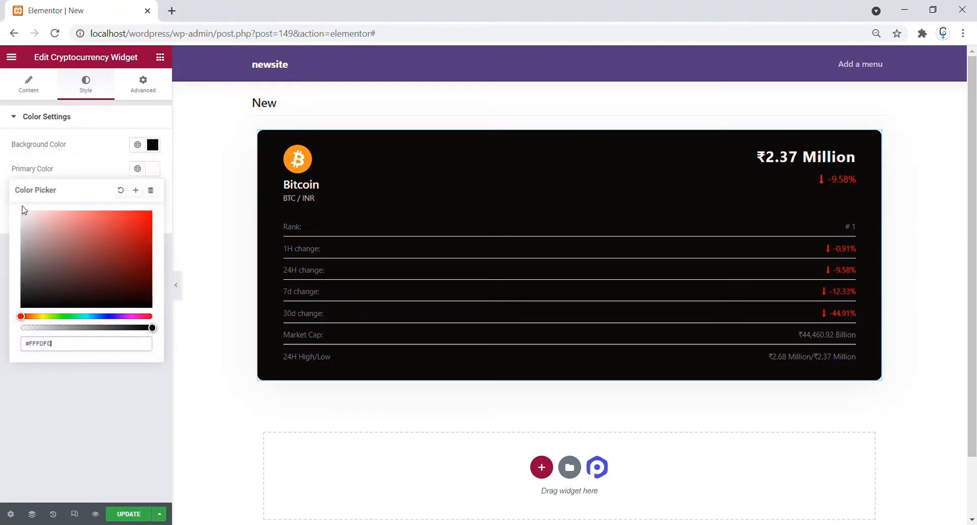
{"action": "left_click", "coordinate": [98, 387]}
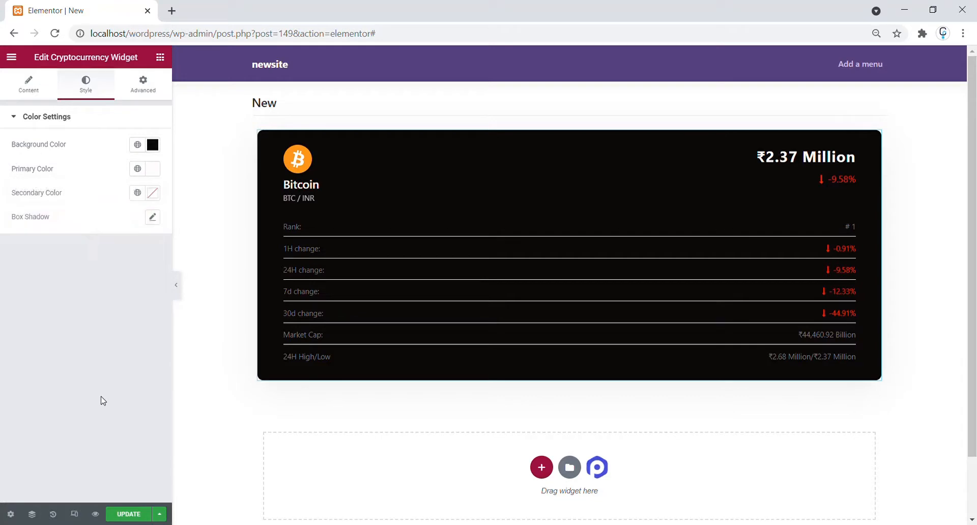
{"action": "left_click", "coordinate": [153, 193]}
{"action": "left_click_drag", "start_coordinate": [45, 255], "coordinate": [83, 267]}
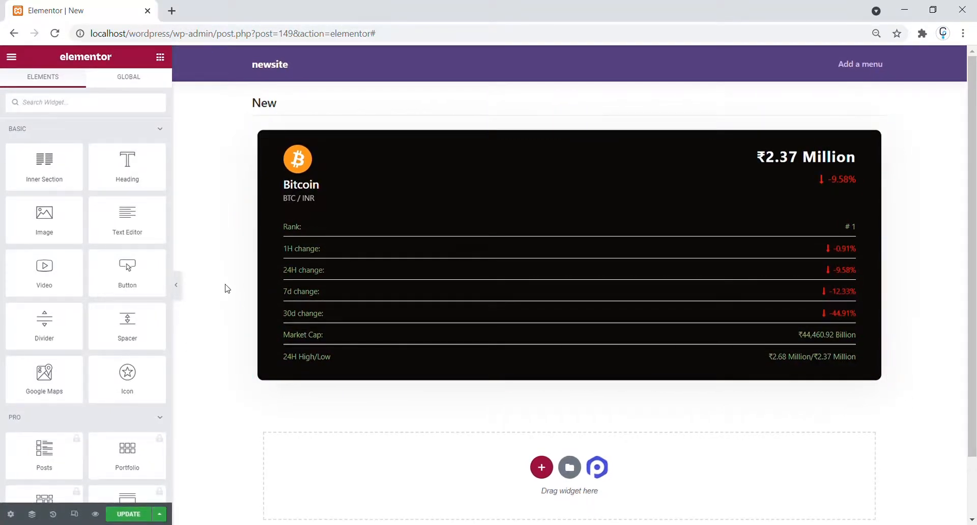
Step: Add a Cryptocurrency Widget in the left column of a two-column section below the Bitcoin card and set its widget type to Label
{"action": "scroll", "coordinate": [227, 289], "scroll_direction": "down", "scroll_amount": 1}
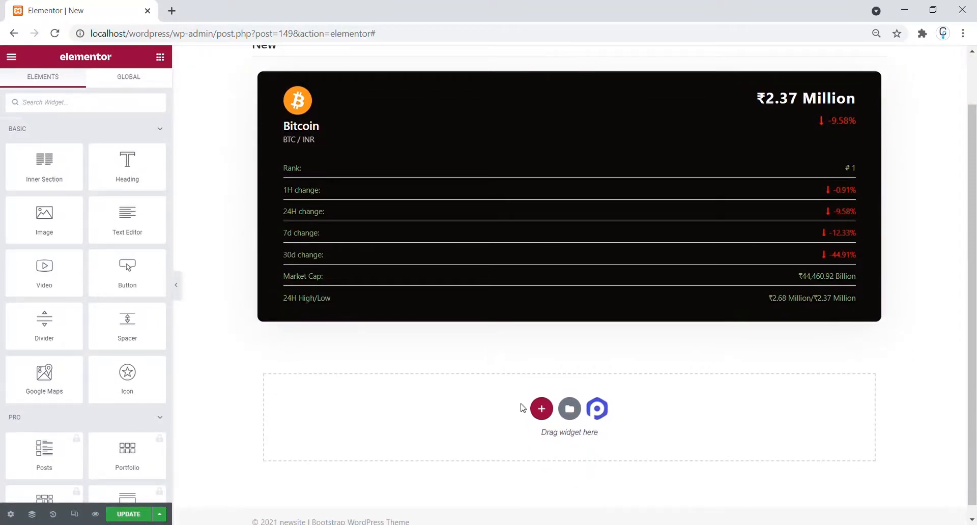
{"action": "left_click", "coordinate": [61, 102]}
{"action": "type", "text": "cr"}
{"action": "left_click_drag", "start_coordinate": [127, 142], "coordinate": [394, 346]}
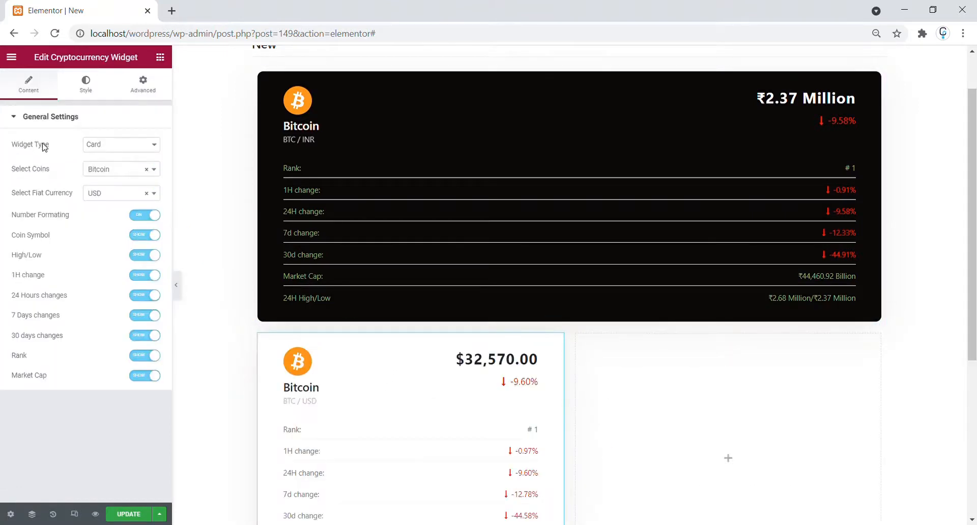
{"action": "left_click", "coordinate": [112, 170]}
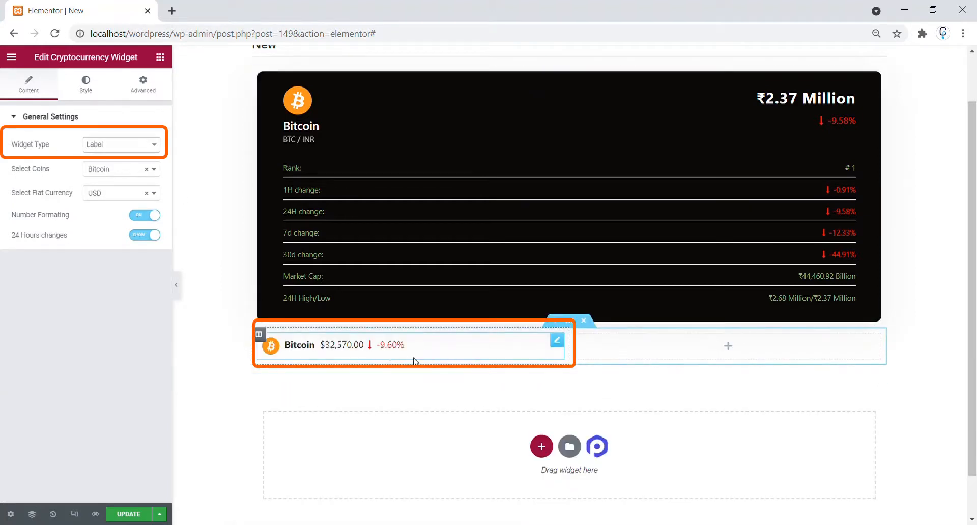
Step: Set the new label's coin to USD Coin and its fiat currency to EUR
{"action": "left_click", "coordinate": [138, 175]}
{"action": "scroll", "coordinate": [123, 255], "scroll_direction": "down", "scroll_amount": 3}
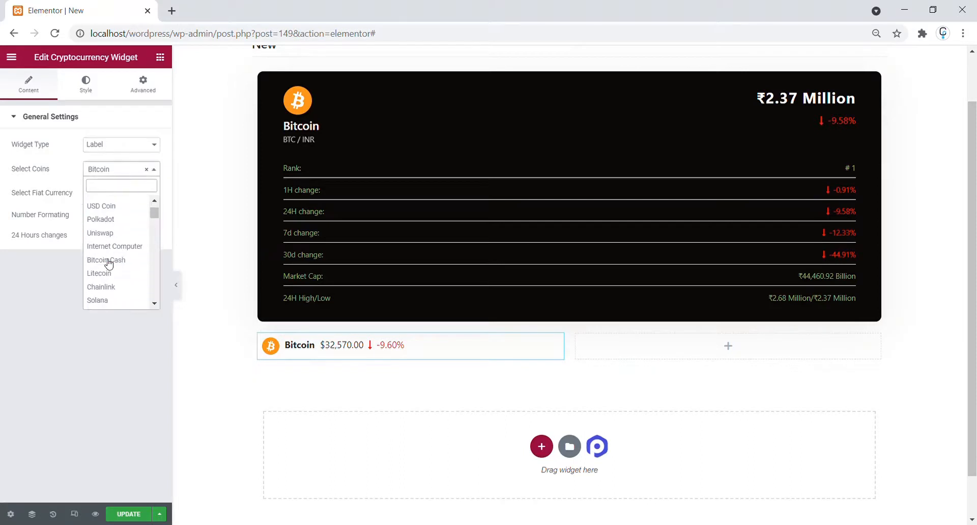
{"action": "left_click", "coordinate": [109, 207]}
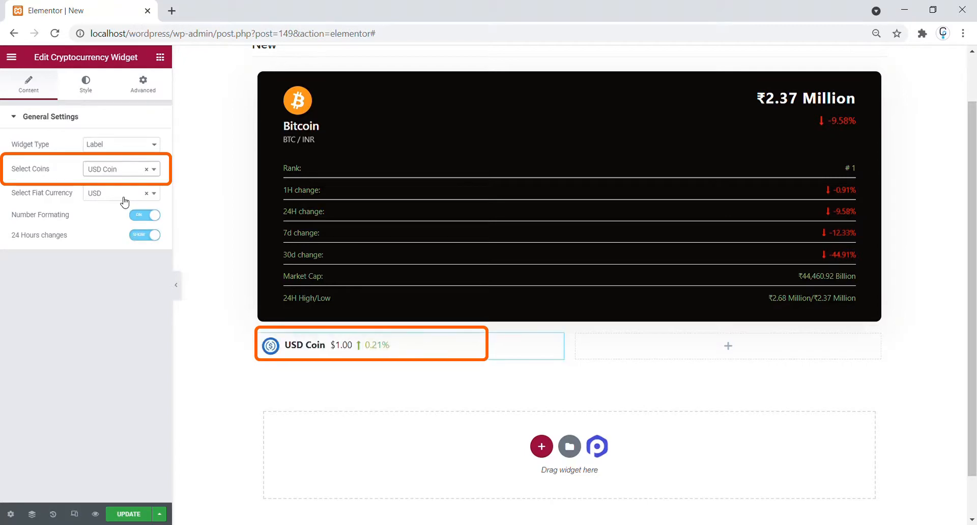
{"action": "left_click", "coordinate": [124, 197]}
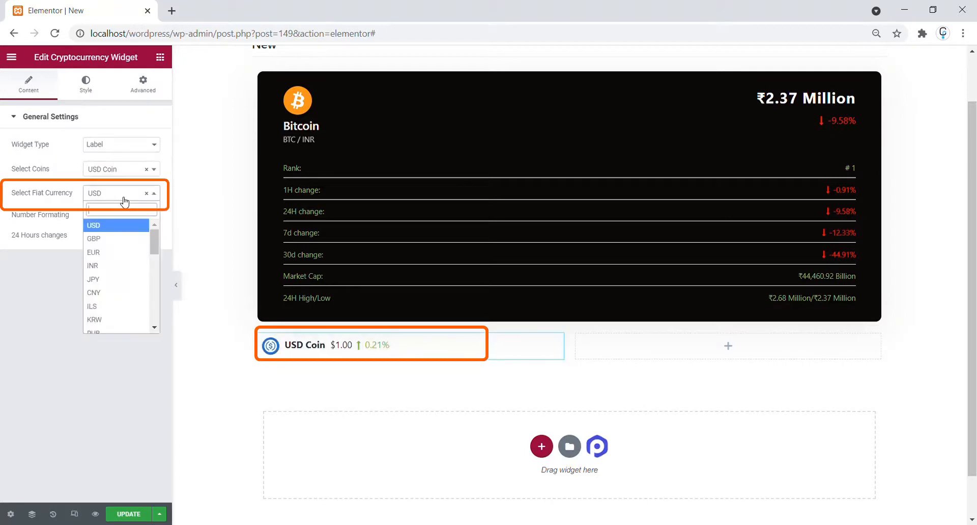
{"action": "left_click", "coordinate": [108, 252]}
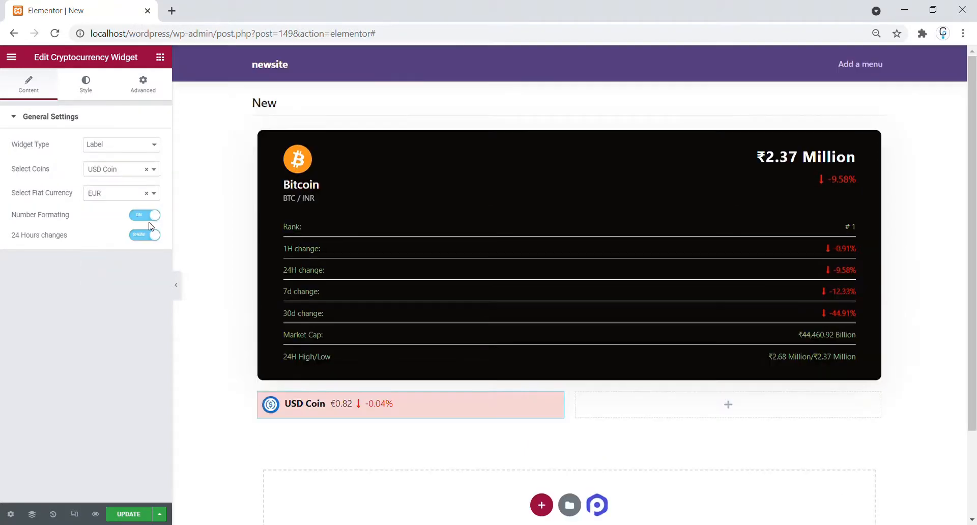
Step: Try the USD Coin label with number formatting off and 24 hours changes hidden, restoring each setting
{"action": "left_click", "coordinate": [153, 218]}
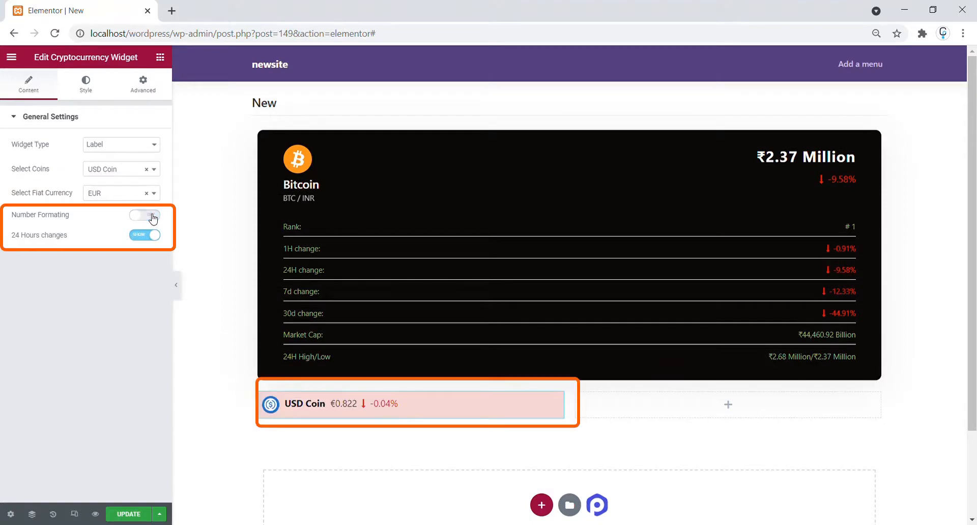
{"action": "left_click", "coordinate": [153, 218]}
{"action": "left_click", "coordinate": [147, 239]}
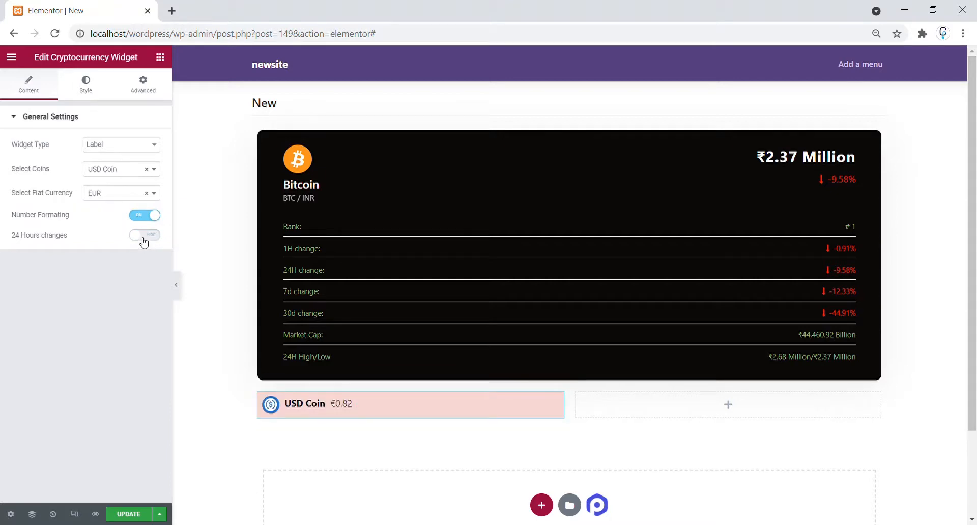
{"action": "left_click", "coordinate": [144, 237]}
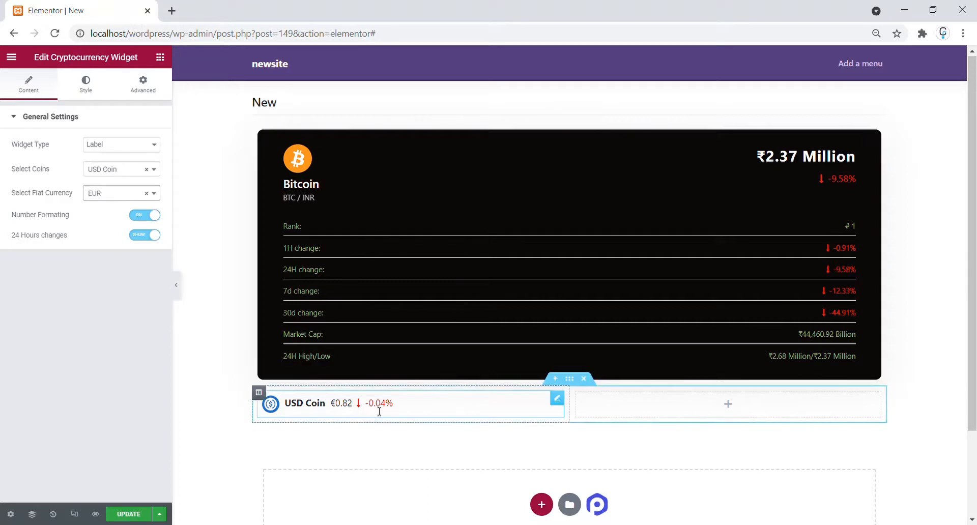
Step: Set the USD Coin label's background color to light pink in the widget's style settings
{"action": "left_click_drag", "start_coordinate": [401, 407], "coordinate": [328, 402]}
{"action": "left_click", "coordinate": [86, 82]}
{"action": "left_click", "coordinate": [153, 144]}
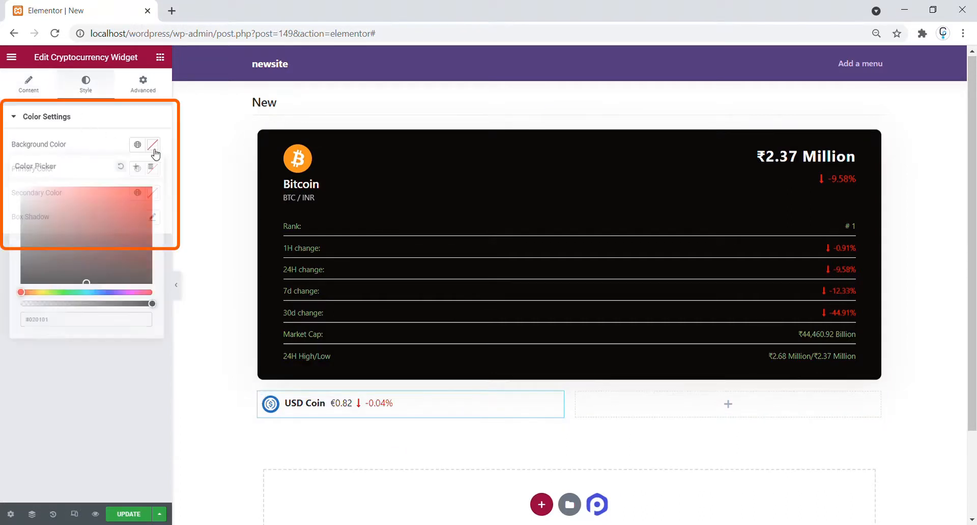
{"action": "left_click_drag", "start_coordinate": [89, 244], "coordinate": [45, 197]}
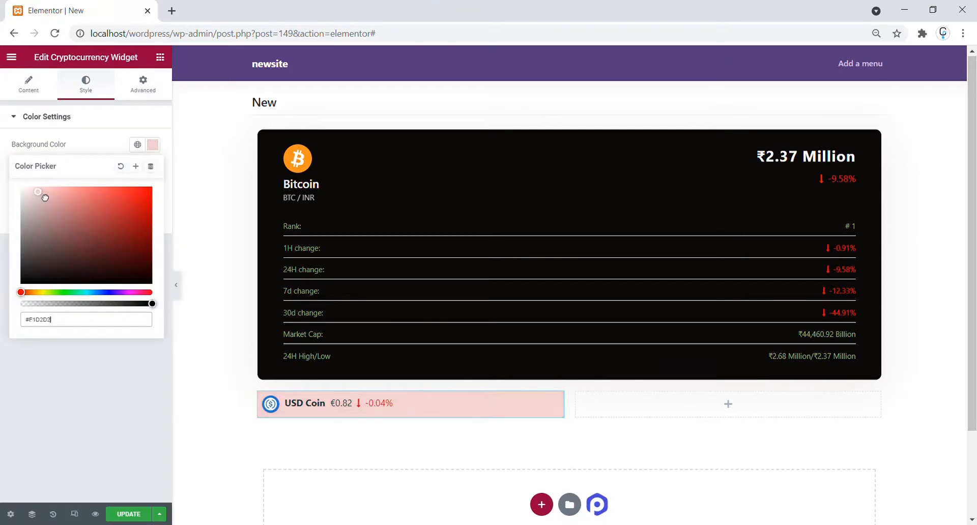
{"action": "left_click", "coordinate": [122, 154]}
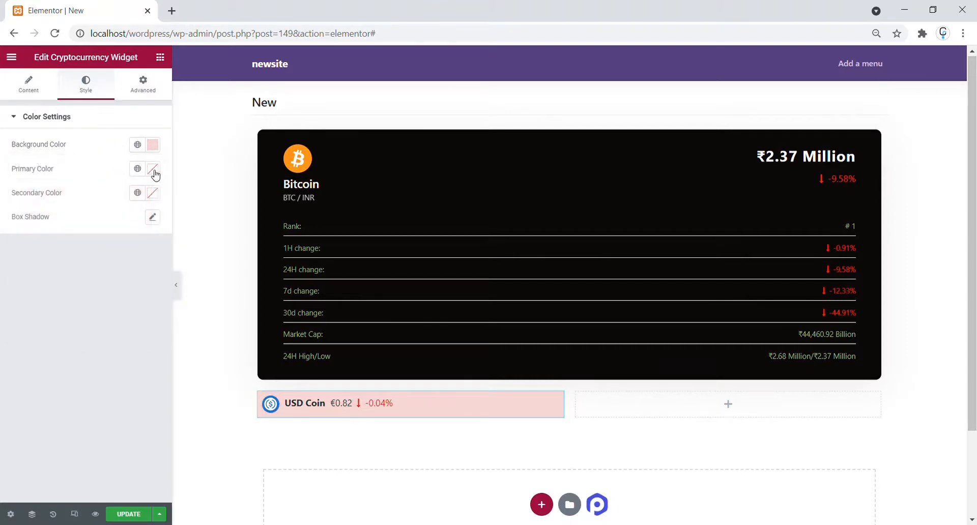
Step: Set the USD Coin label's primary color to black (#000000) and pick a secondary color for it
{"action": "left_click", "coordinate": [151, 170]}
{"action": "left_click_drag", "start_coordinate": [117, 300], "coordinate": [141, 317]}
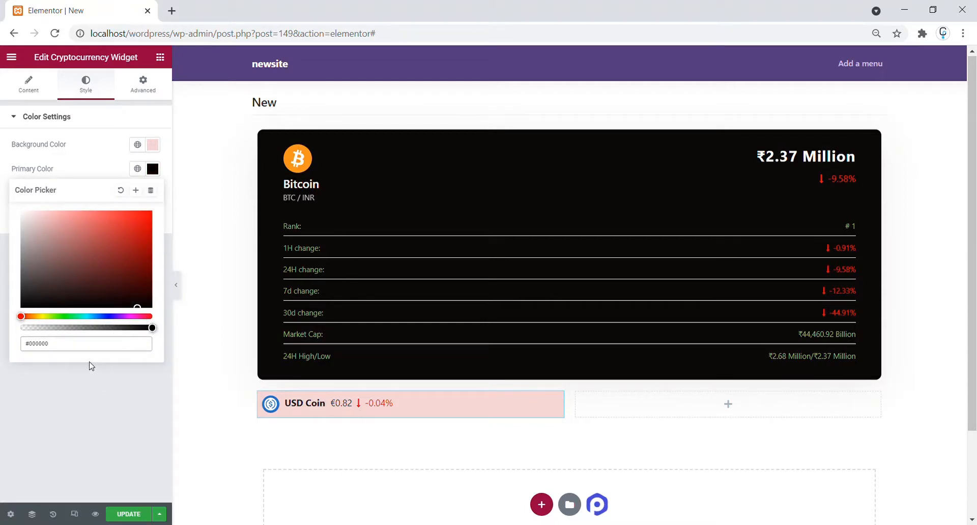
{"action": "left_click", "coordinate": [106, 390]}
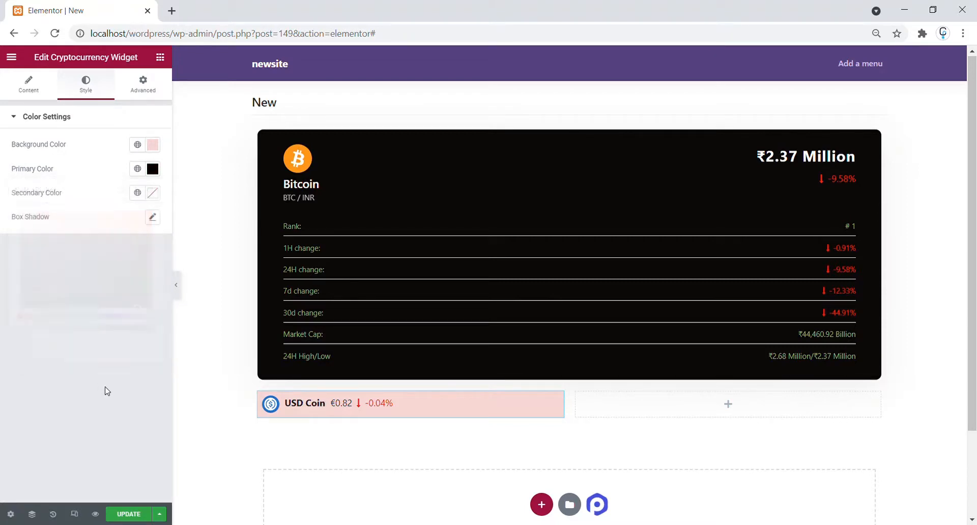
{"action": "left_click", "coordinate": [153, 193]}
{"action": "left_click_drag", "start_coordinate": [89, 305], "coordinate": [49, 312]}
{"action": "left_click", "coordinate": [81, 433]}
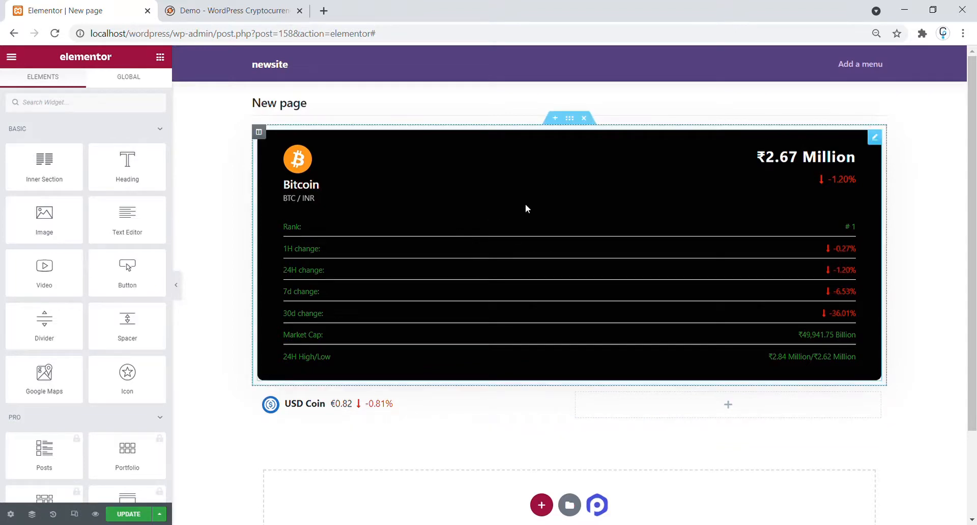
Step: Insert a two-column section above the Bitcoin card and move the card into its left column
{"action": "left_click", "coordinate": [554, 118]}
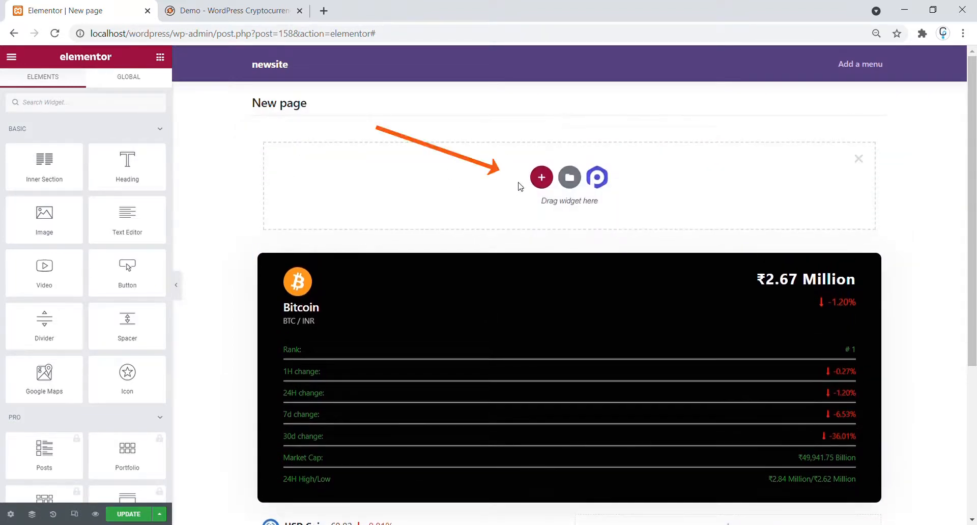
{"action": "left_click", "coordinate": [540, 177]}
{"action": "left_click", "coordinate": [475, 205]}
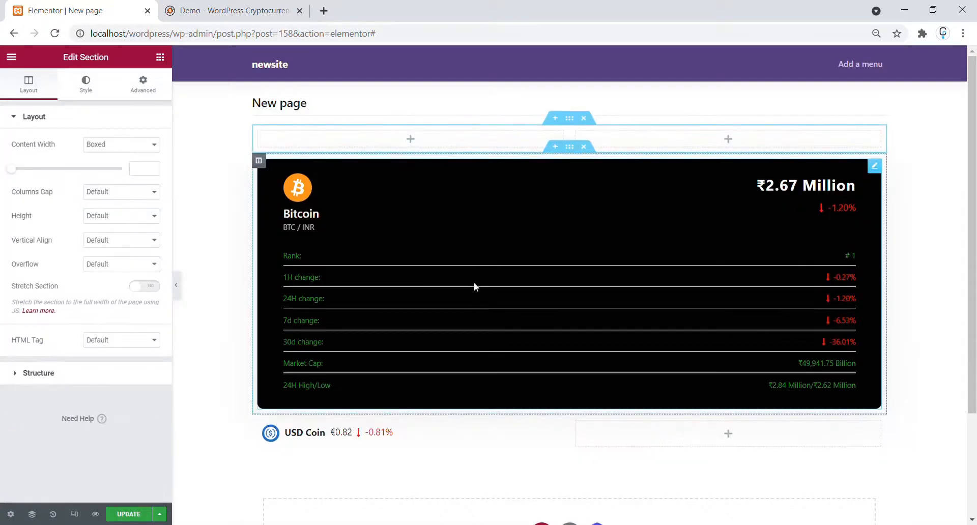
{"action": "left_click_drag", "start_coordinate": [474, 282], "coordinate": [424, 125]}
{"action": "left_click_drag", "start_coordinate": [403, 146], "coordinate": [406, 147]}
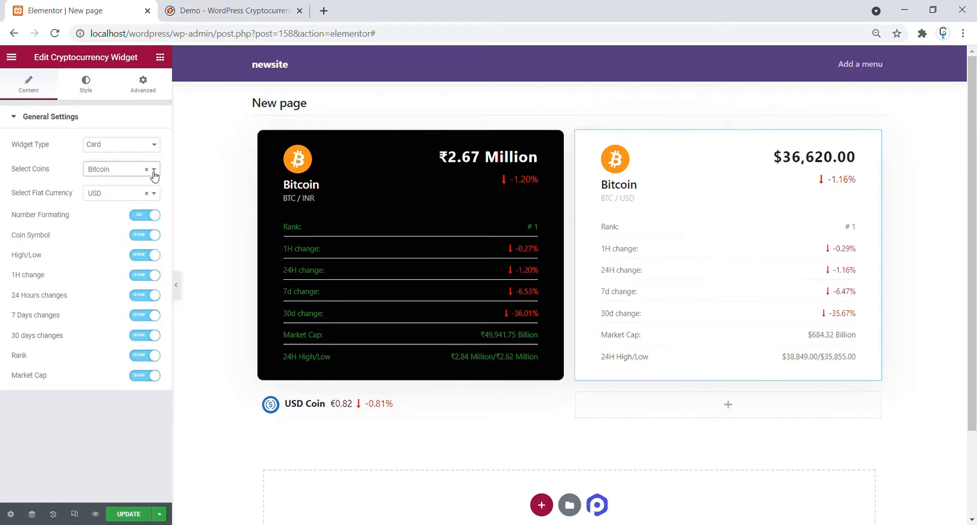
Step: Set the card beside the black Bitcoin card to USD Coin with INR as its fiat currency
{"action": "left_click", "coordinate": [128, 169]}
{"action": "left_click", "coordinate": [105, 296]}
{"action": "left_click", "coordinate": [120, 193]}
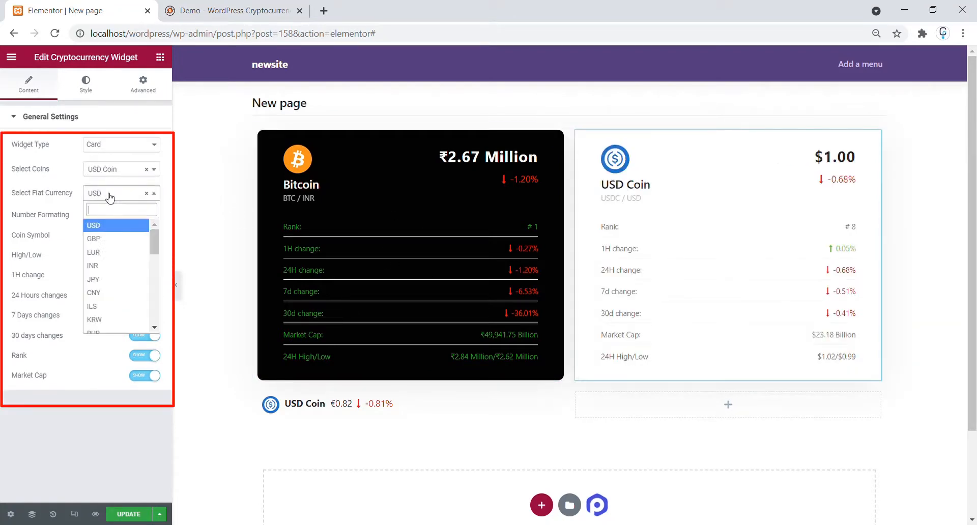
{"action": "type", "text": "in"}
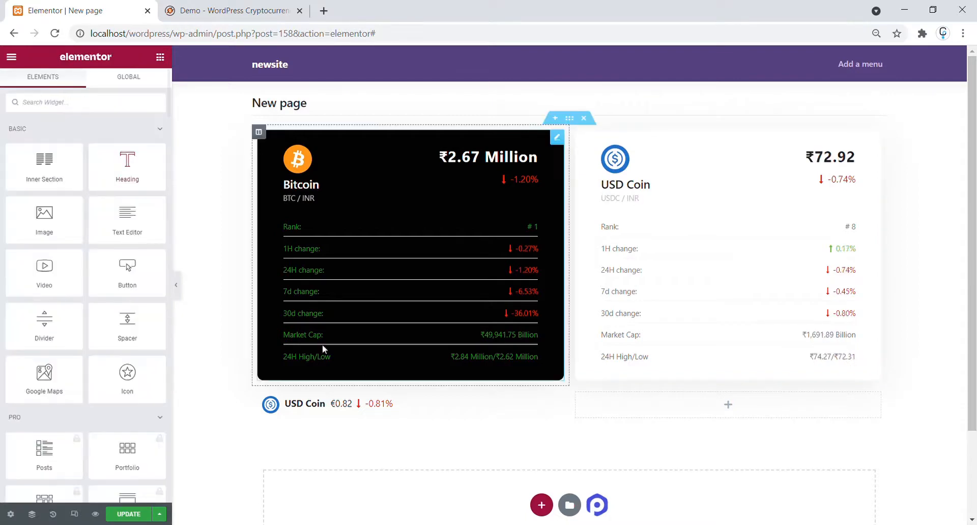
Step: Add a Cryptocurrency Widget to the empty column beside the USD Coin label and set its widget type to Label
{"action": "type", "text": "cr"}
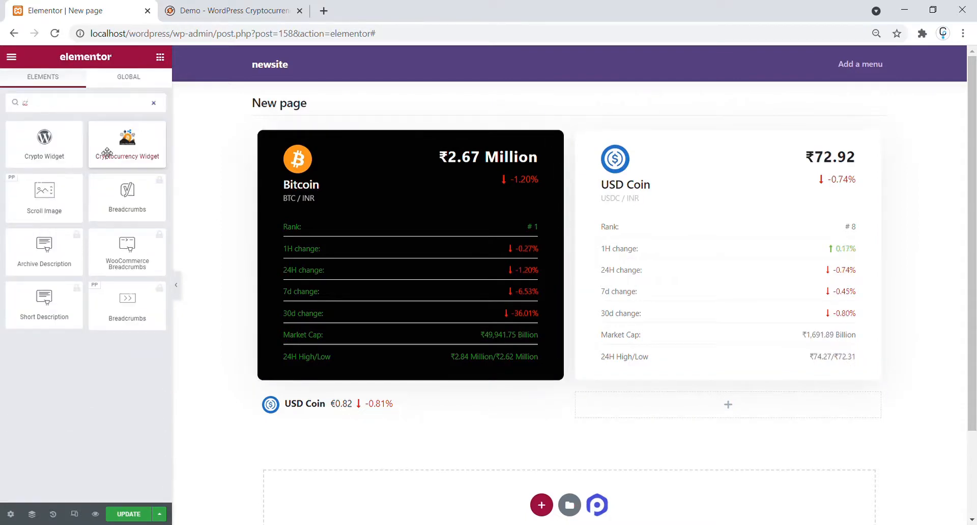
{"action": "left_click_drag", "start_coordinate": [107, 153], "coordinate": [677, 411]}
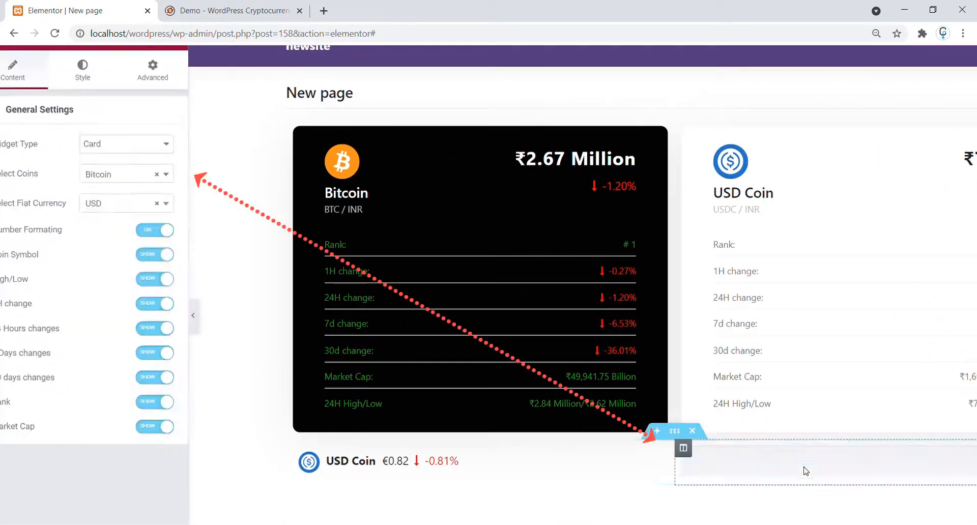
{"action": "left_click", "coordinate": [132, 146]}
{"action": "left_click", "coordinate": [122, 169]}
Step: Set the second label's coin to Litecoin and choose USD as its fiat currency
{"action": "left_click", "coordinate": [123, 171]}
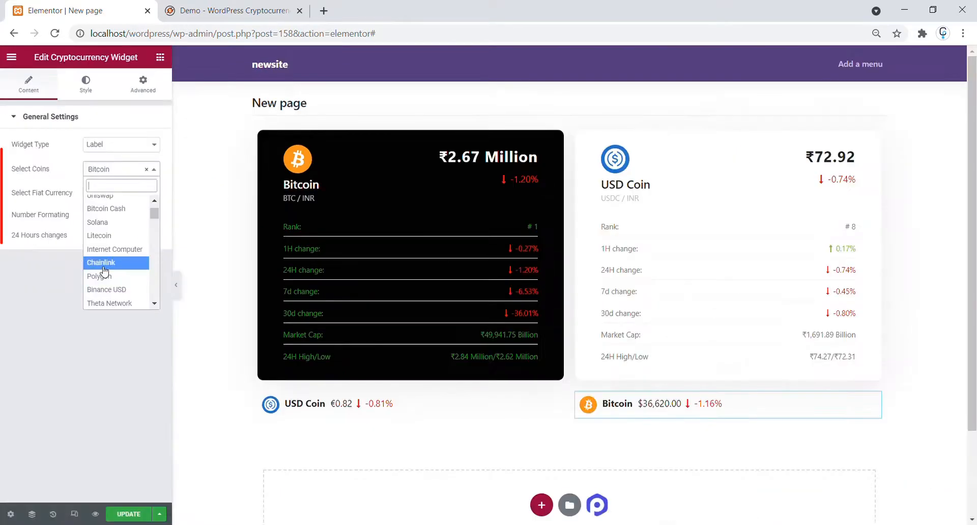
{"action": "left_click", "coordinate": [100, 259]}
{"action": "left_click", "coordinate": [112, 195]}
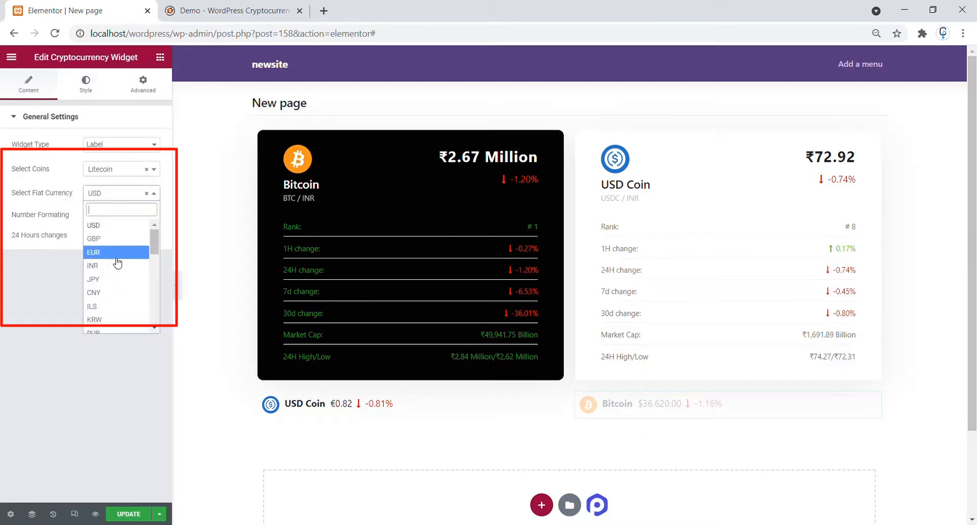
{"action": "scroll", "coordinate": [114, 298], "scroll_direction": "down", "scroll_amount": 5}
{"action": "type", "text": "u"}
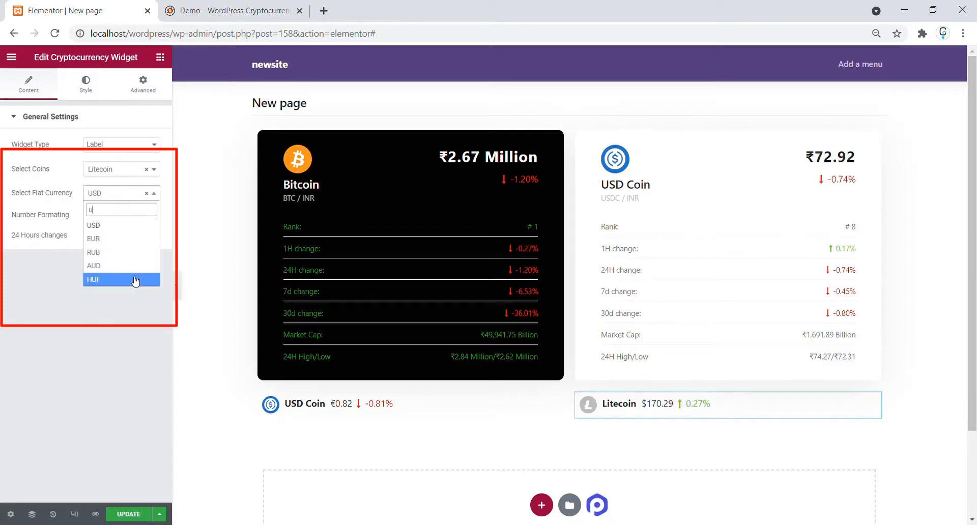
{"action": "left_click", "coordinate": [107, 223]}
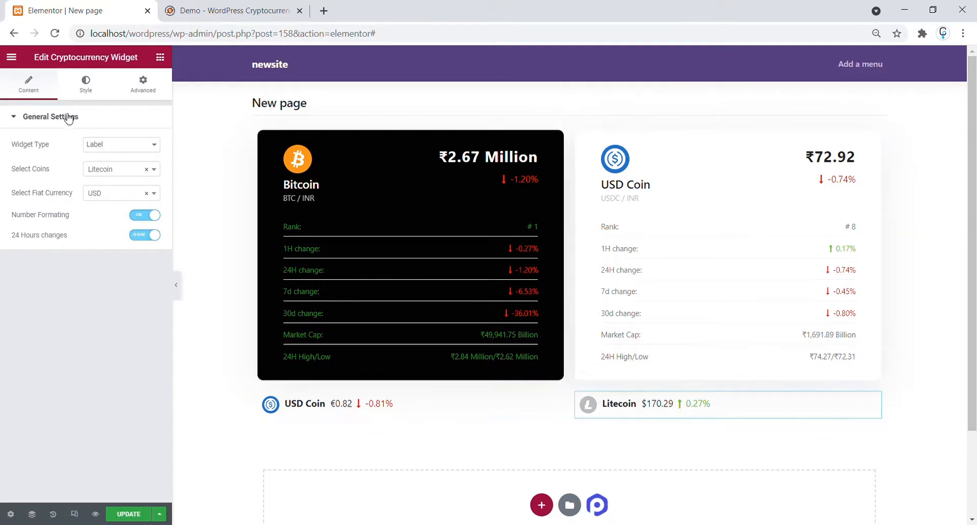
Step: Set the Litecoin label's background color to a very dark red and its primary color to a pale pinkish white
{"action": "left_click", "coordinate": [85, 87]}
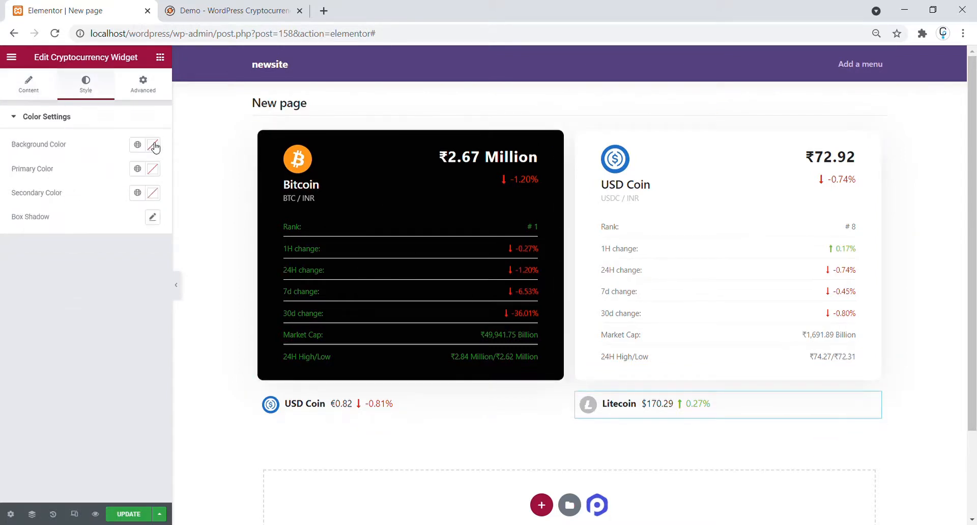
{"action": "left_click", "coordinate": [153, 145]}
{"action": "mouse_move", "coordinate": [135, 211]}
{"action": "left_mouse_down"}
{"action": "mouse_move", "coordinate": [135, 275]}
{"action": "mouse_move", "coordinate": [120, 272]}
{"action": "left_mouse_up"}
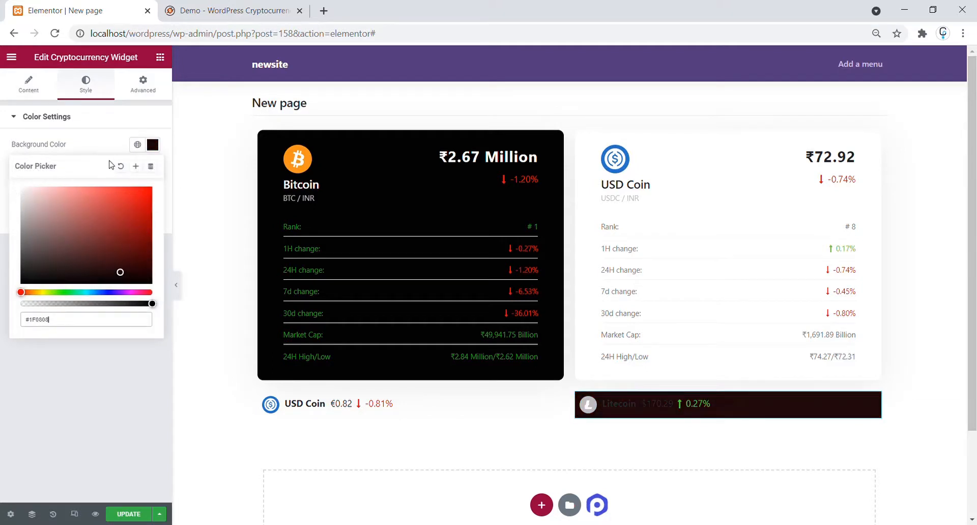
{"action": "left_click", "coordinate": [153, 169]}
{"action": "left_click", "coordinate": [28, 216]}
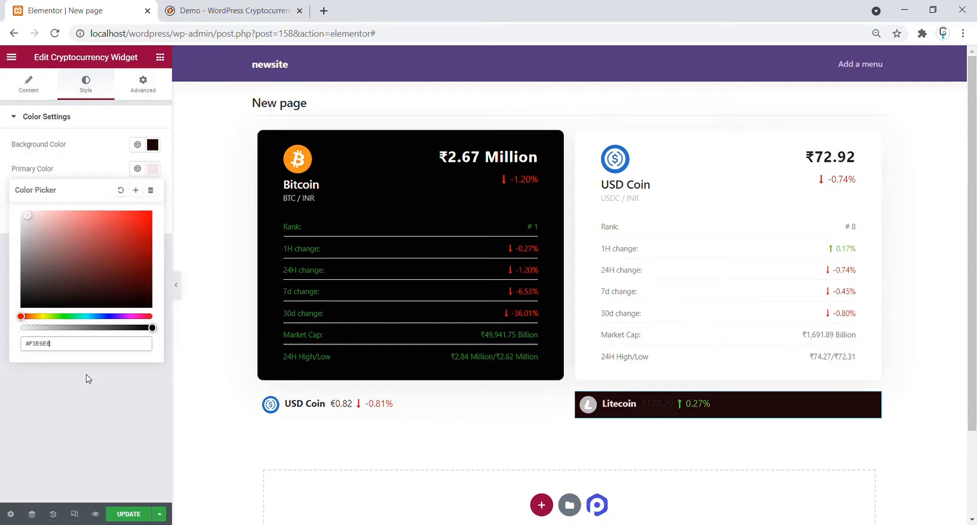
Step: Add a third column beside the Litecoin label and place a Cryptocurrency Widget in it with its widget type set to Label
{"action": "left_click", "coordinate": [88, 378]}
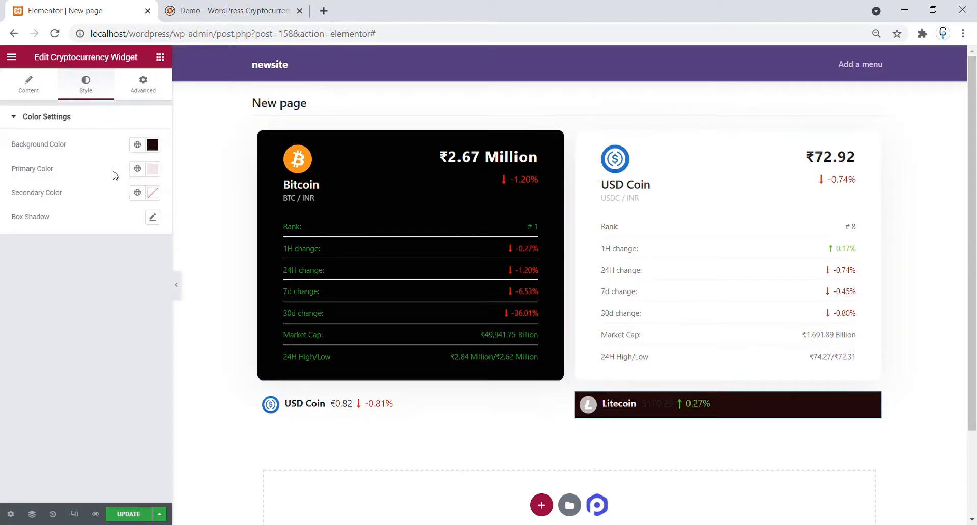
{"action": "left_click", "coordinate": [727, 415]}
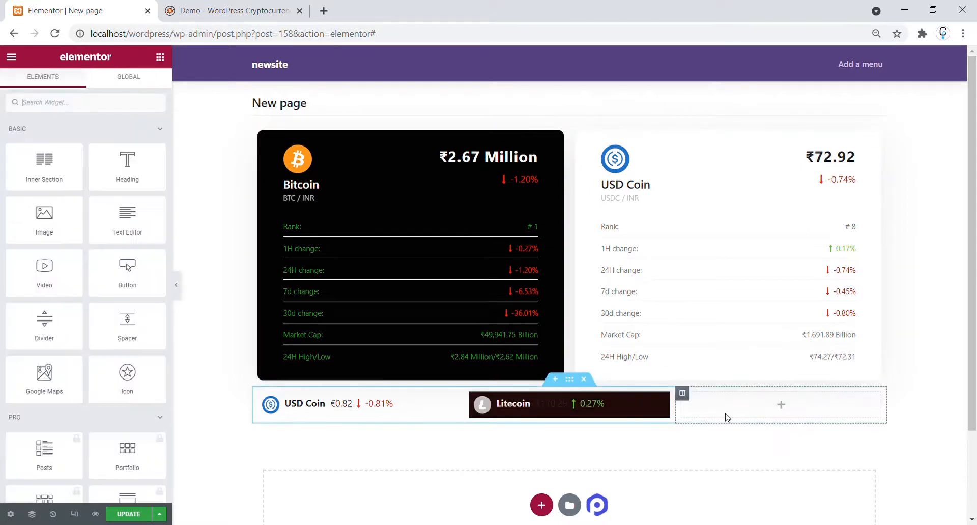
{"action": "left_click", "coordinate": [102, 110]}
{"action": "type", "text": "cr"}
{"action": "left_click_drag", "start_coordinate": [128, 143], "coordinate": [759, 410]}
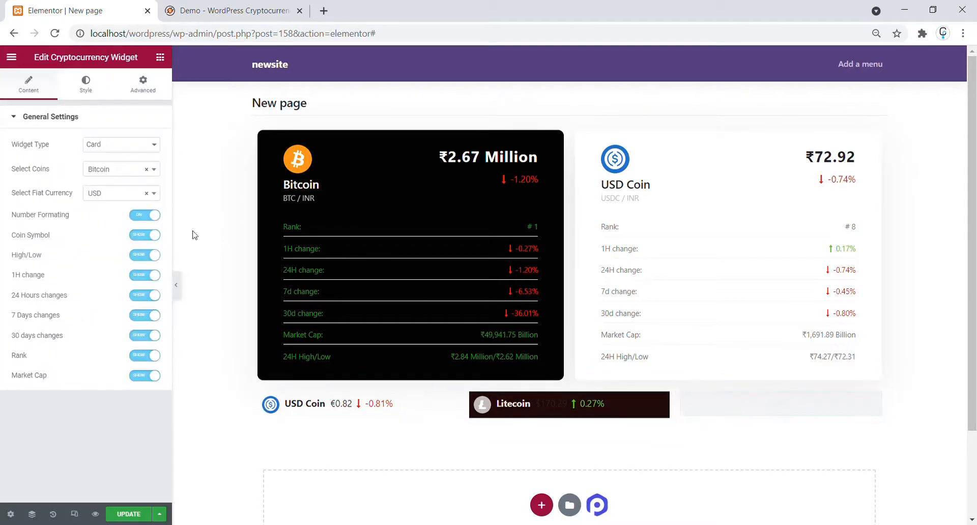
{"action": "left_click", "coordinate": [132, 149]}
{"action": "left_click", "coordinate": [124, 167]}
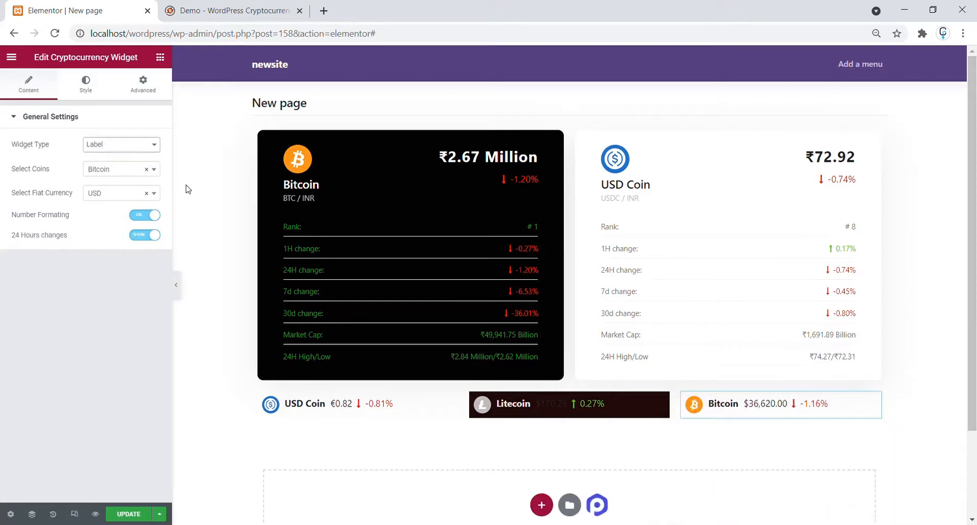
Step: Set the new Bitcoin label's background color to a light dusty pink, #DFB4B4
{"action": "left_click", "coordinate": [86, 85]}
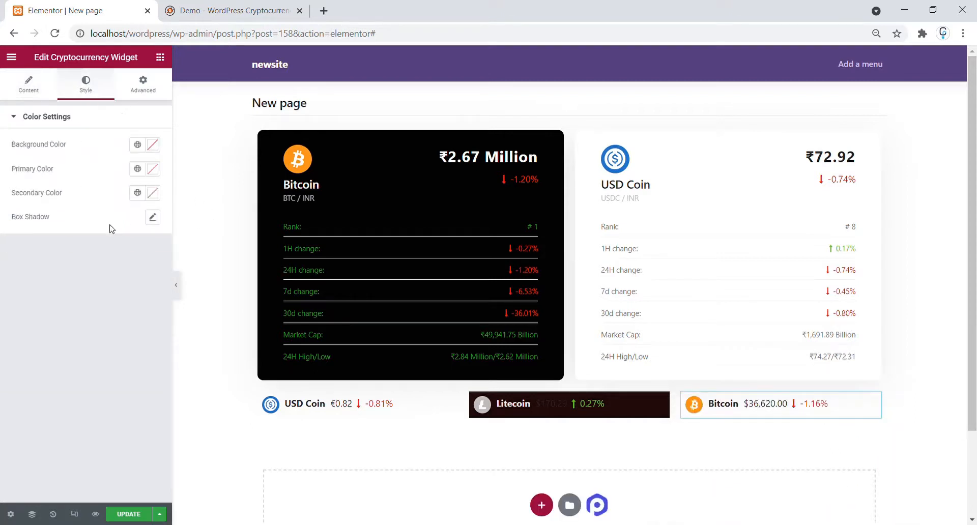
{"action": "left_click", "coordinate": [152, 145]}
{"action": "mouse_move", "coordinate": [134, 237]}
{"action": "left_mouse_down"}
{"action": "mouse_move", "coordinate": [138, 206]}
{"action": "mouse_move", "coordinate": [52, 205]}
{"action": "left_mouse_up"}
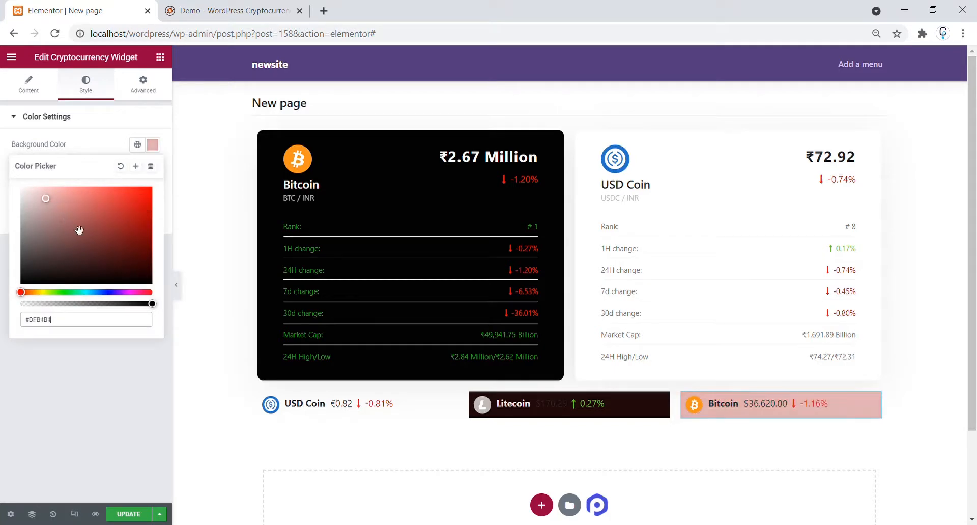
{"action": "left_click", "coordinate": [192, 239]}
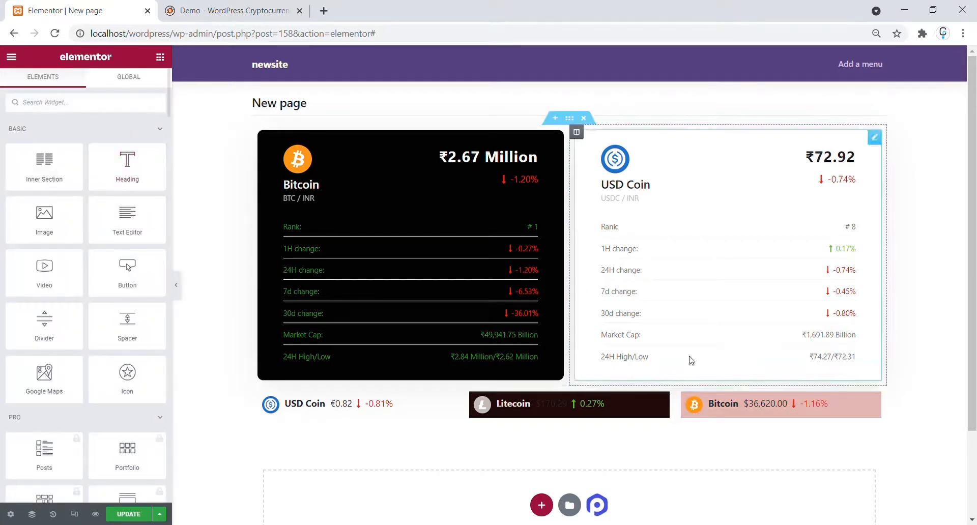
Step: Set the Bitcoin label's primary color to black (#000000) and preview the page without the editing panel
{"action": "left_click", "coordinate": [748, 399]}
{"action": "left_click", "coordinate": [153, 168]}
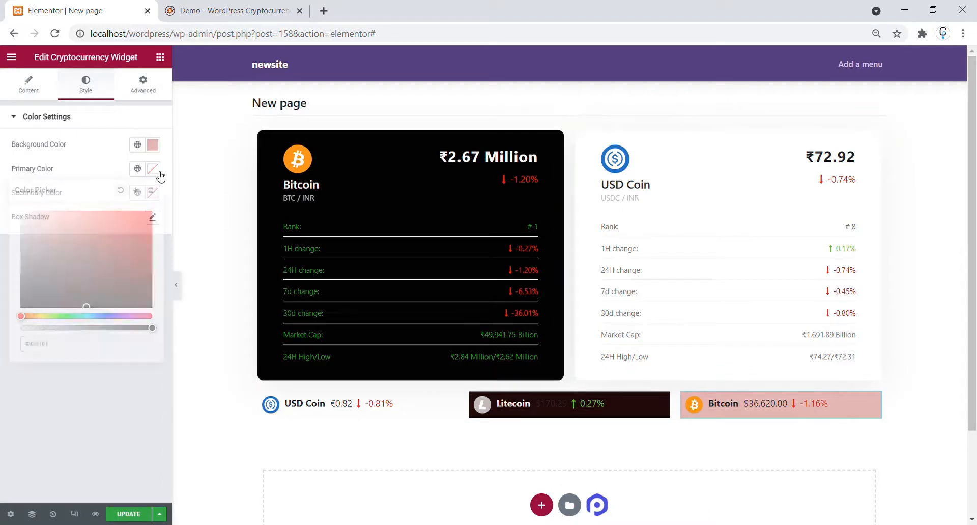
{"action": "mouse_move", "coordinate": [108, 307]}
{"action": "left_mouse_down"}
{"action": "mouse_move", "coordinate": [128, 308]}
{"action": "mouse_move", "coordinate": [60, 322]}
{"action": "left_mouse_up"}
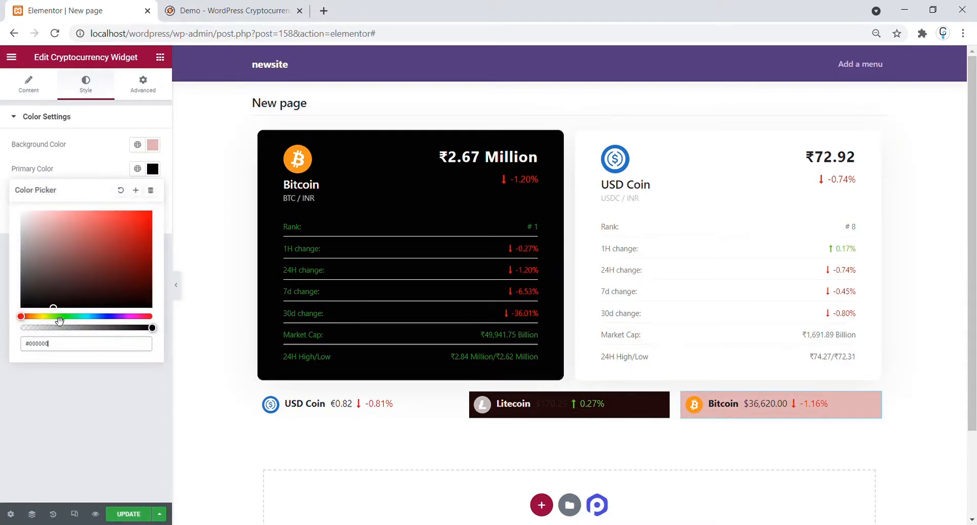
{"action": "left_click", "coordinate": [191, 276]}
{"action": "key", "text": "ctrl+p"}
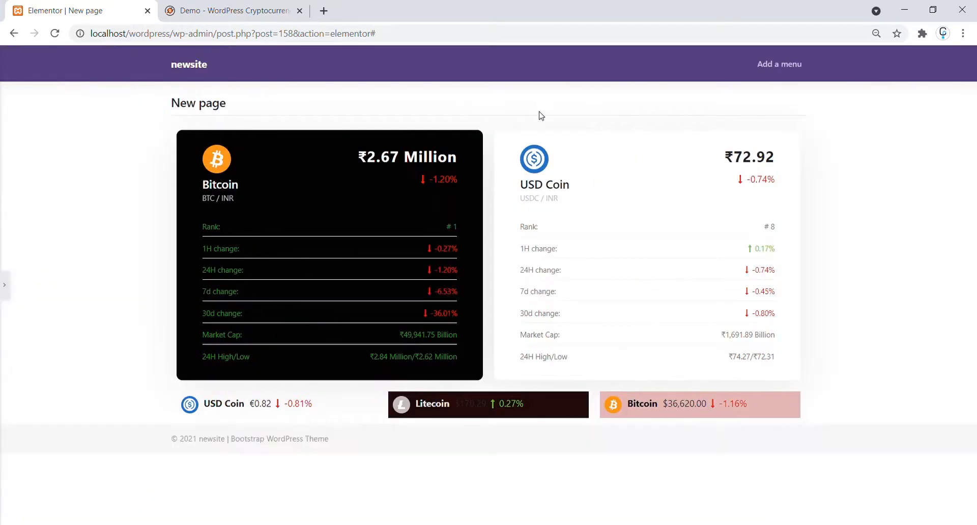